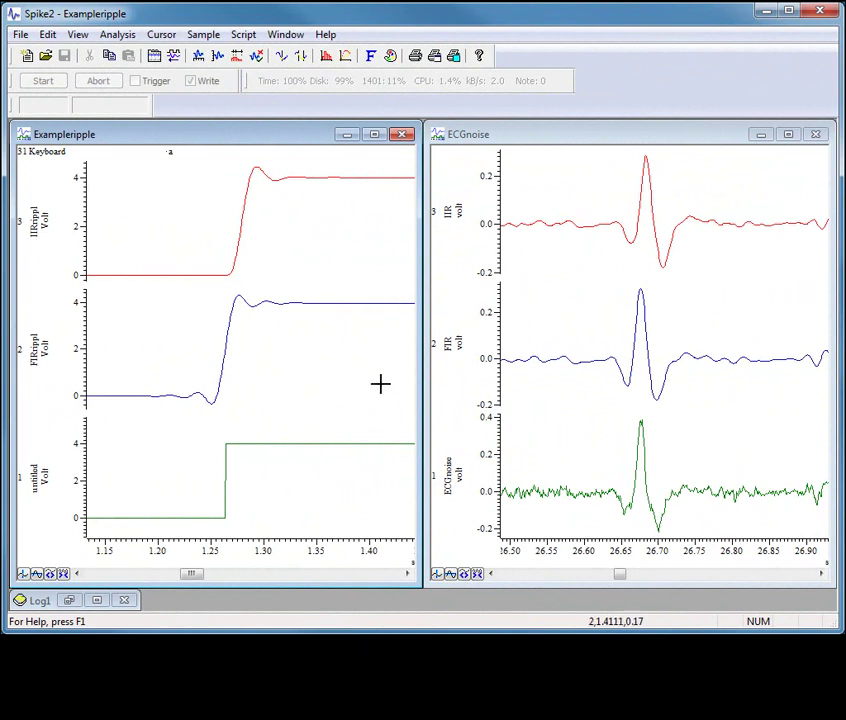
Open the Analysis menu to bring up Spike2's analysis commands
left_click(117, 34)
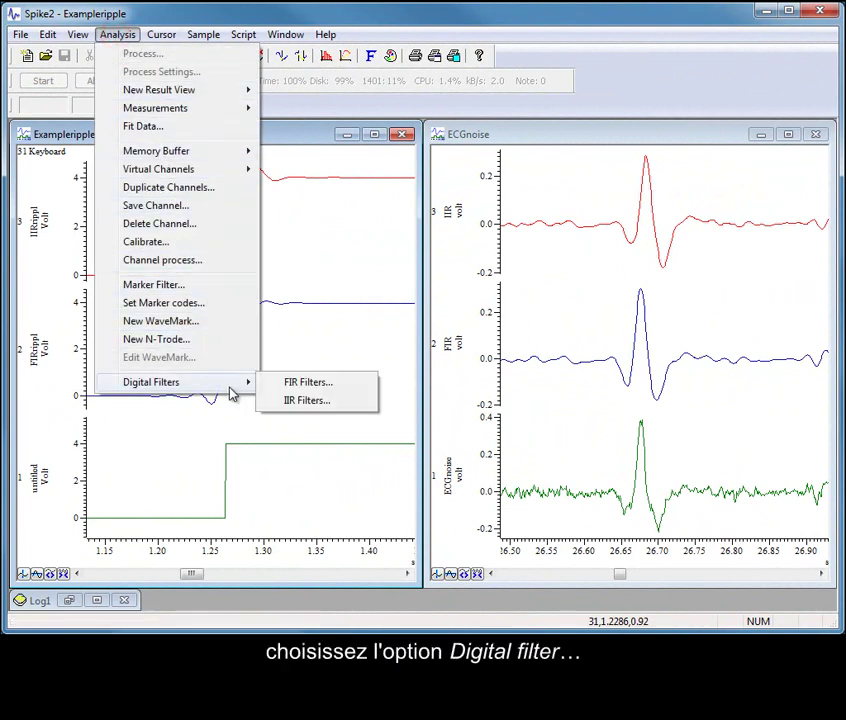
mouse_move(152, 382)
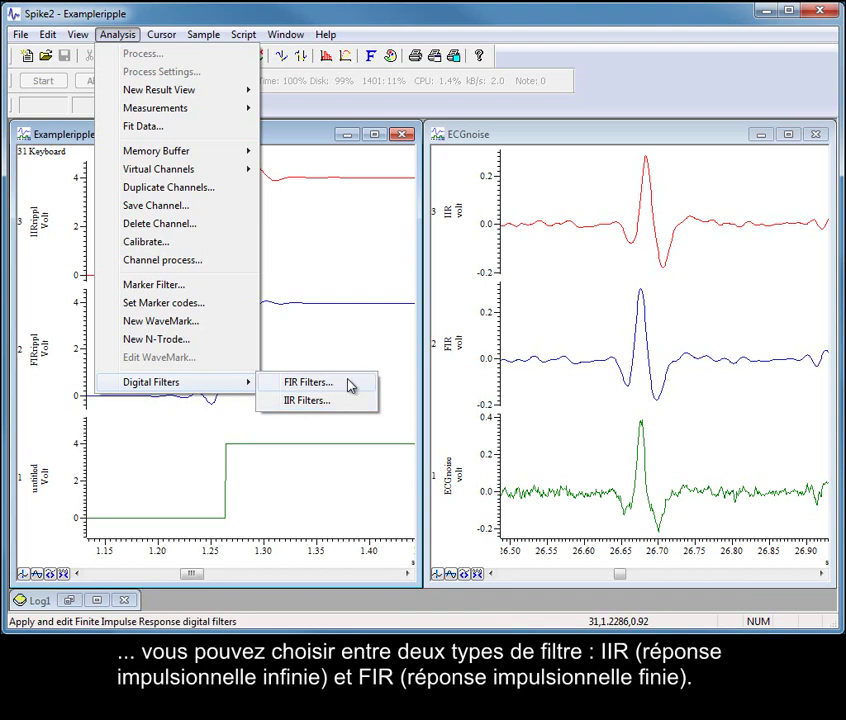
Close the Analysis menu after reviewing the FIR and IIR Filters options
left_click(390, 378)
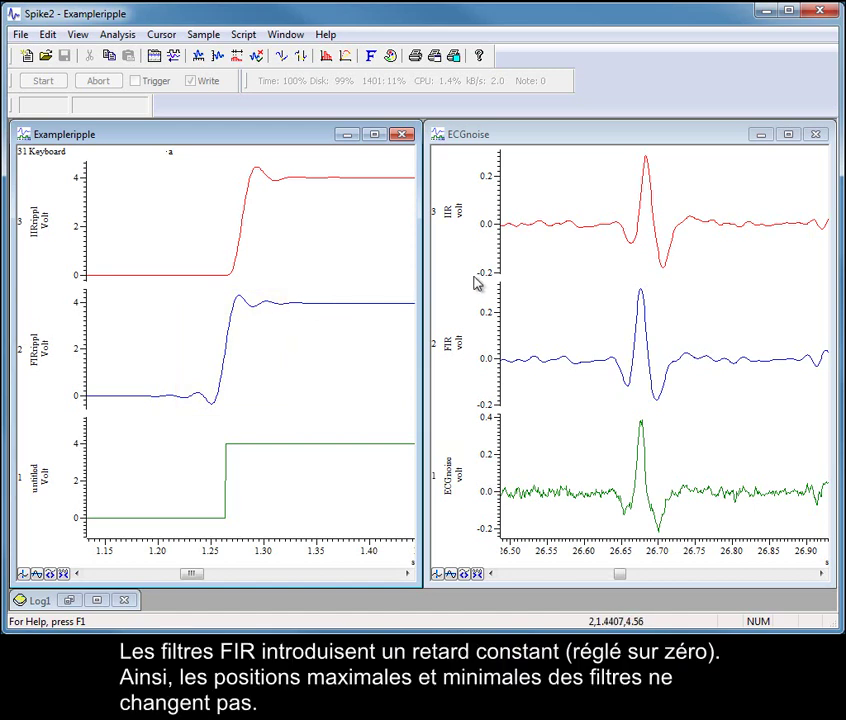
left_click(642, 277)
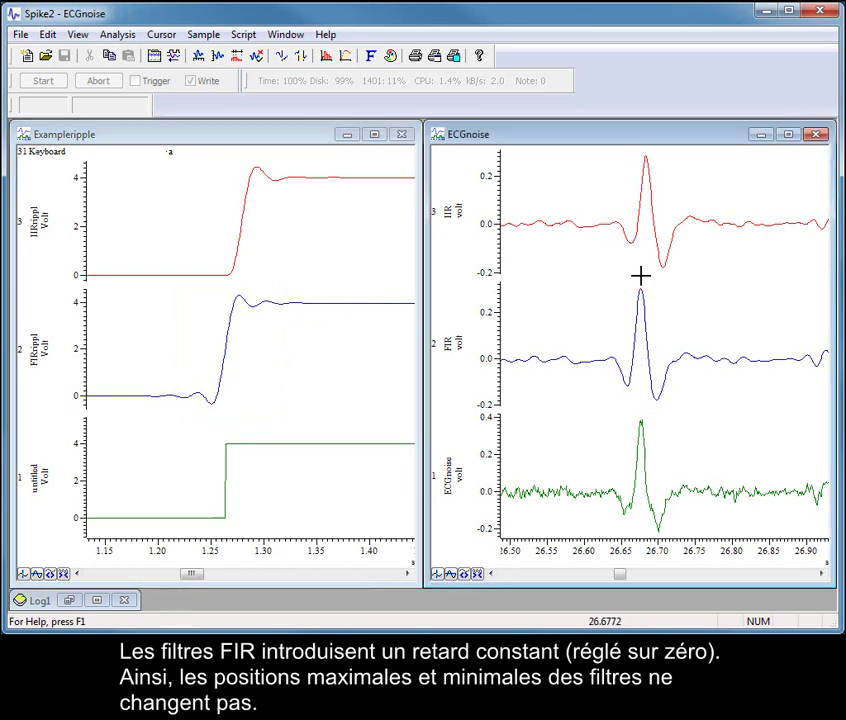
left_click(655, 331)
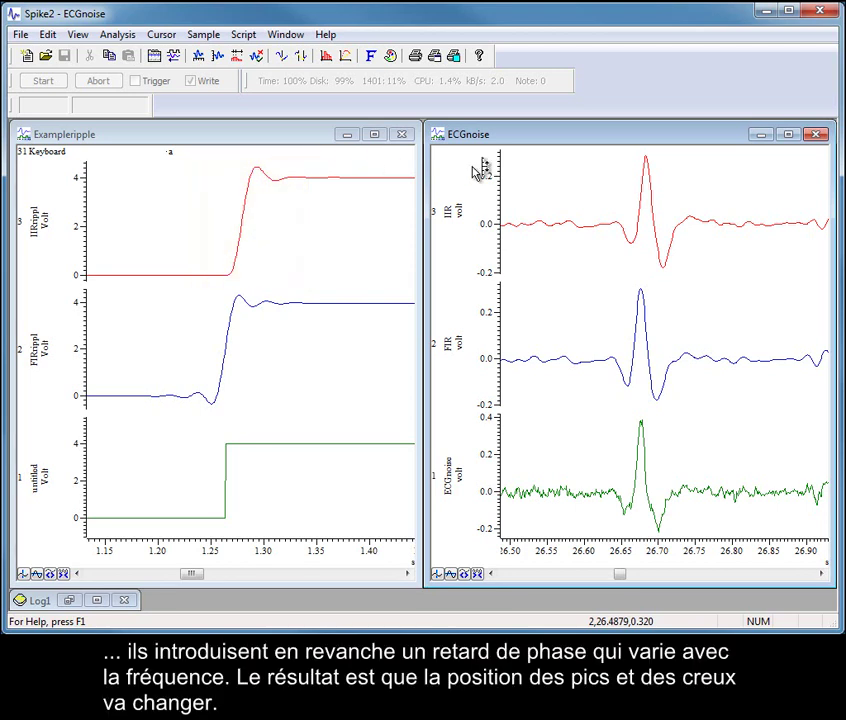
left_click(646, 153)
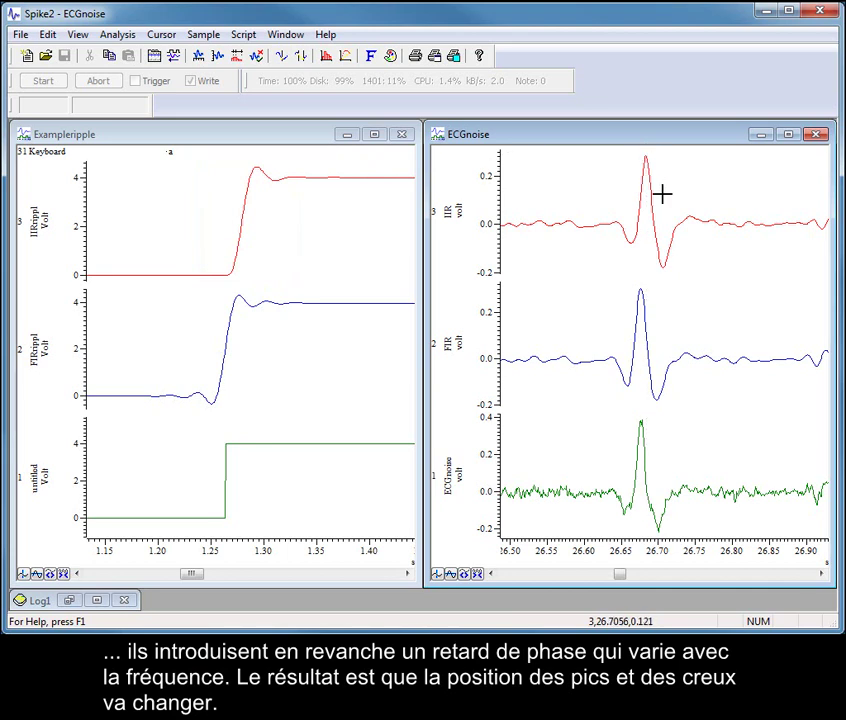
left_click(665, 196)
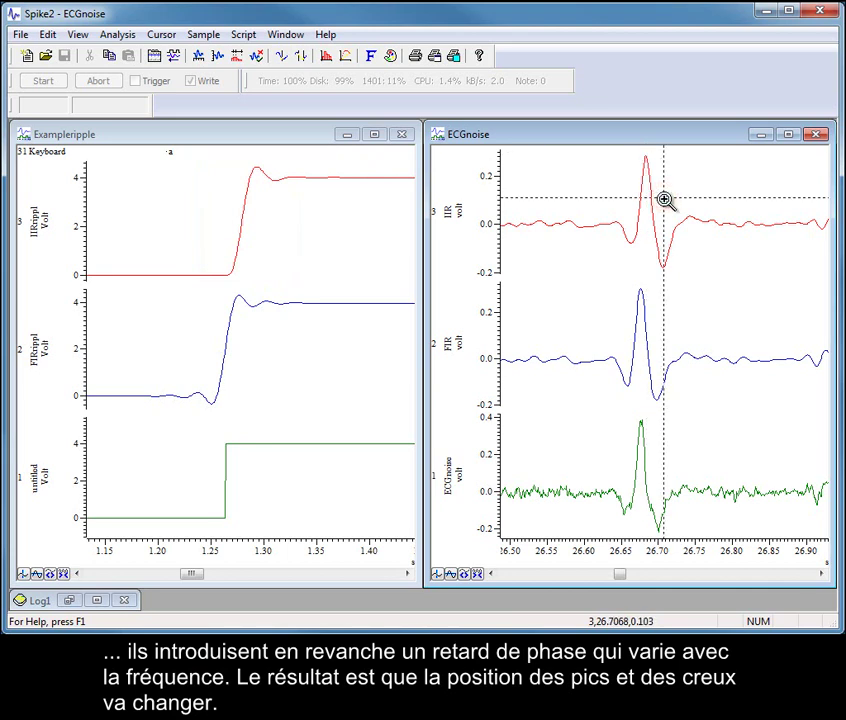
left_click_drag(665, 199, 661, 199)
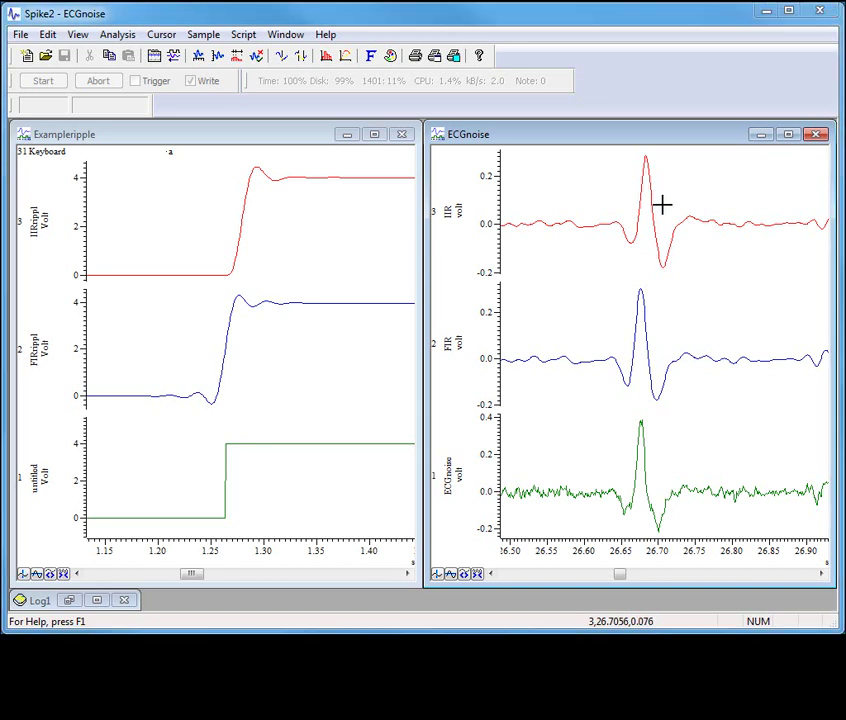
Close Exampleripple and show only the ECGnoise channel enlarged in a widened window
left_click(401, 134)
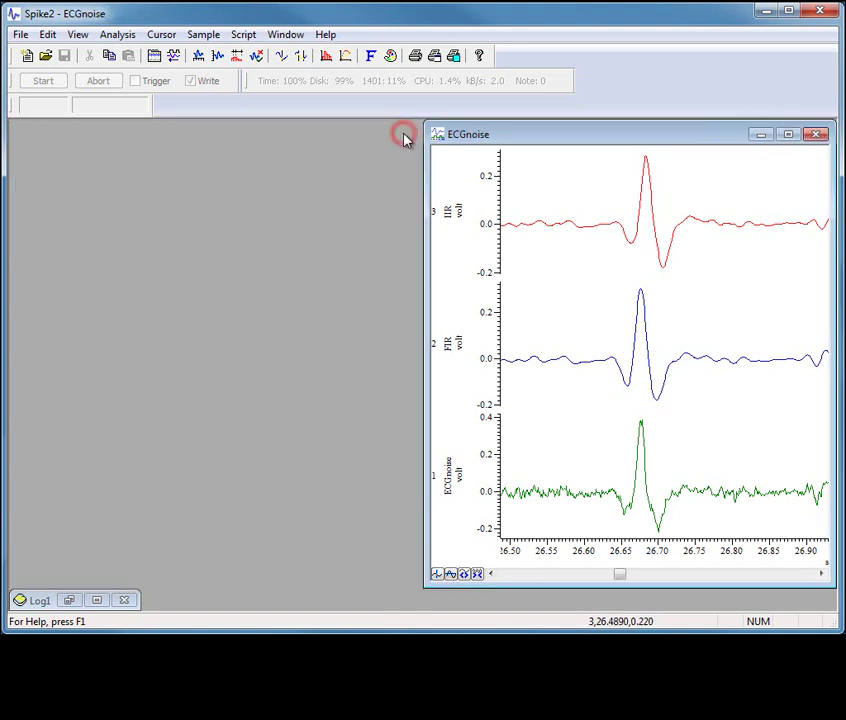
double_click(665, 481)
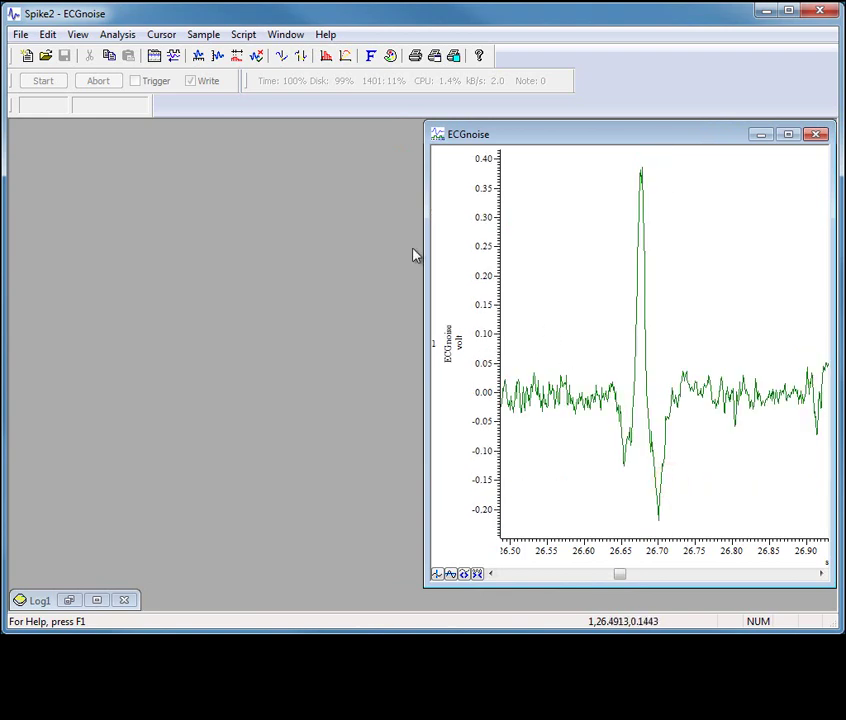
mouse_move(424, 251)
left_mouse_down()
mouse_move(277, 237)
mouse_move(12, 240)
left_mouse_up()
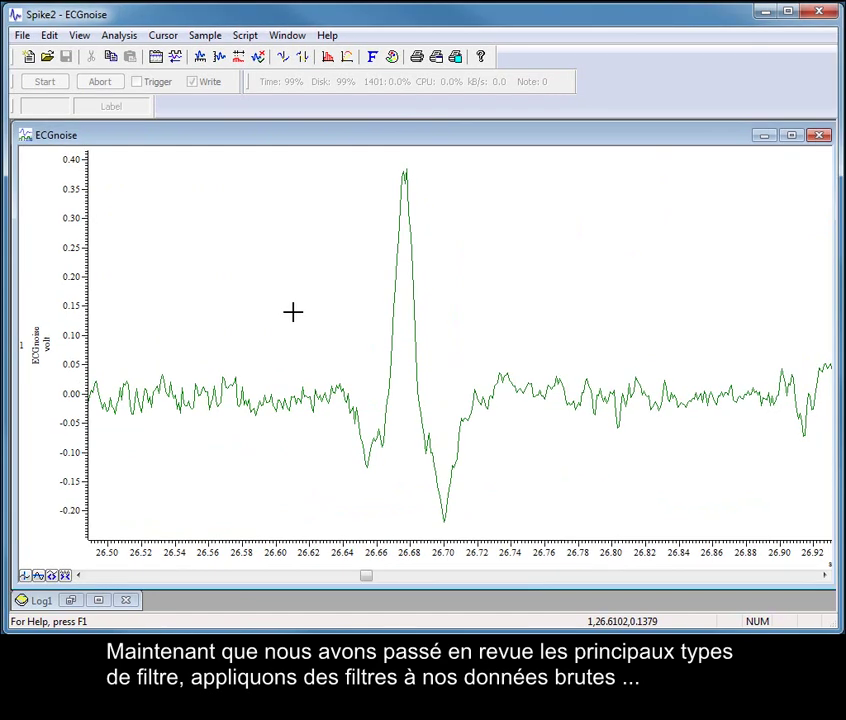
left_click(115, 37)
mouse_move(155, 383)
left_click(299, 386)
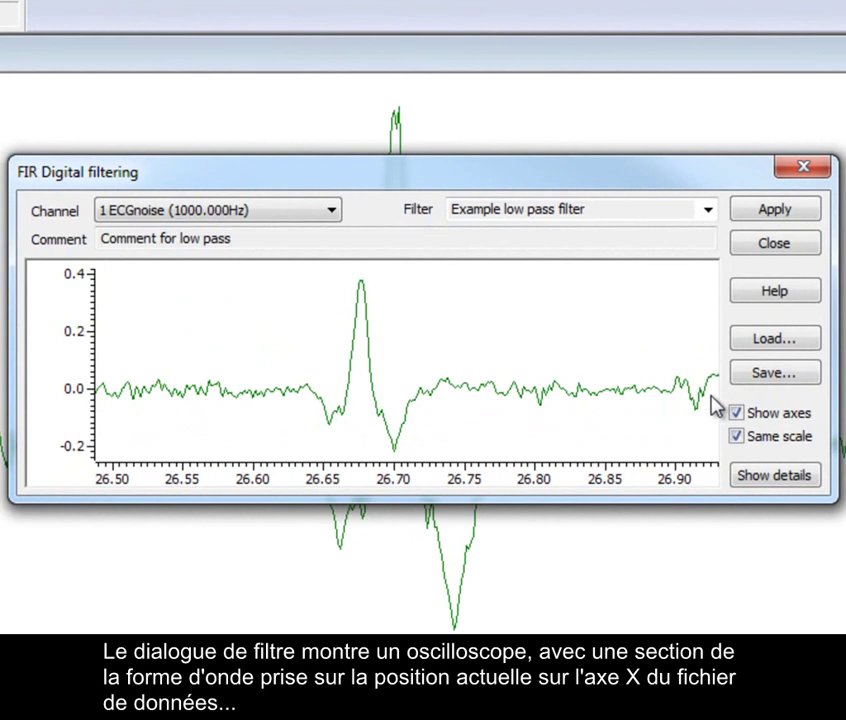
left_click(708, 211)
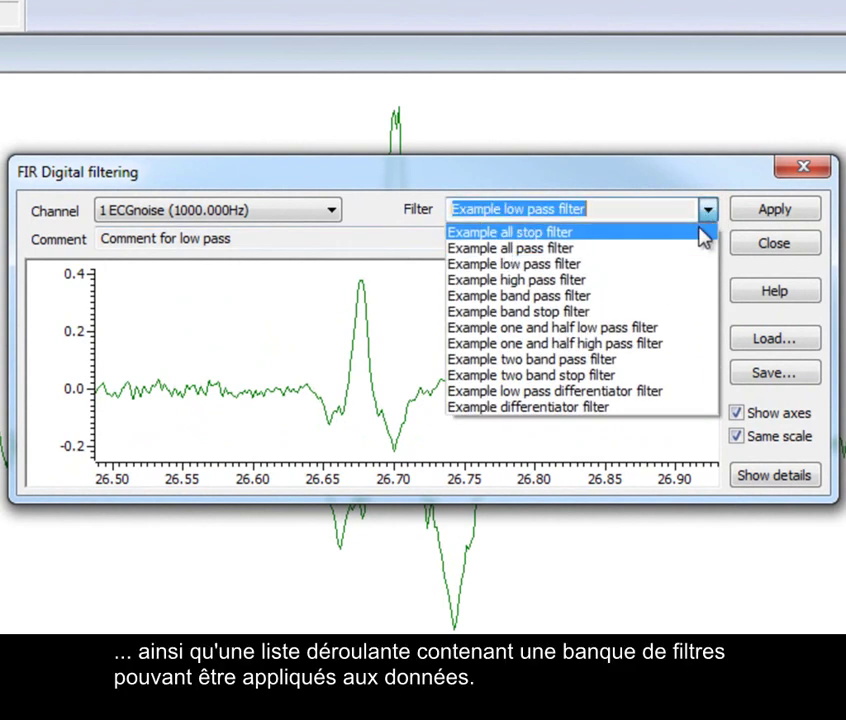
left_click(683, 282)
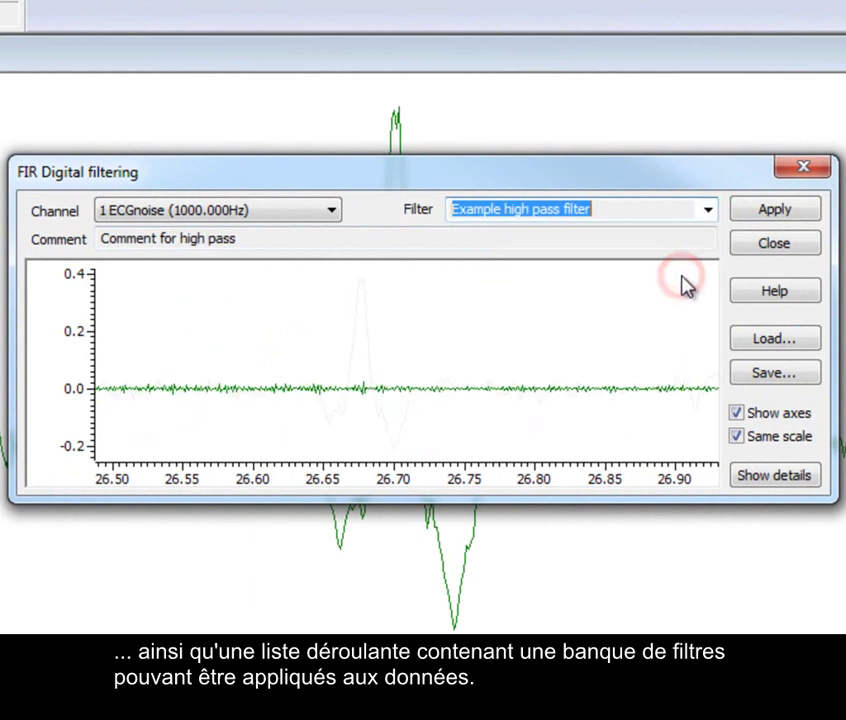
left_click(708, 212)
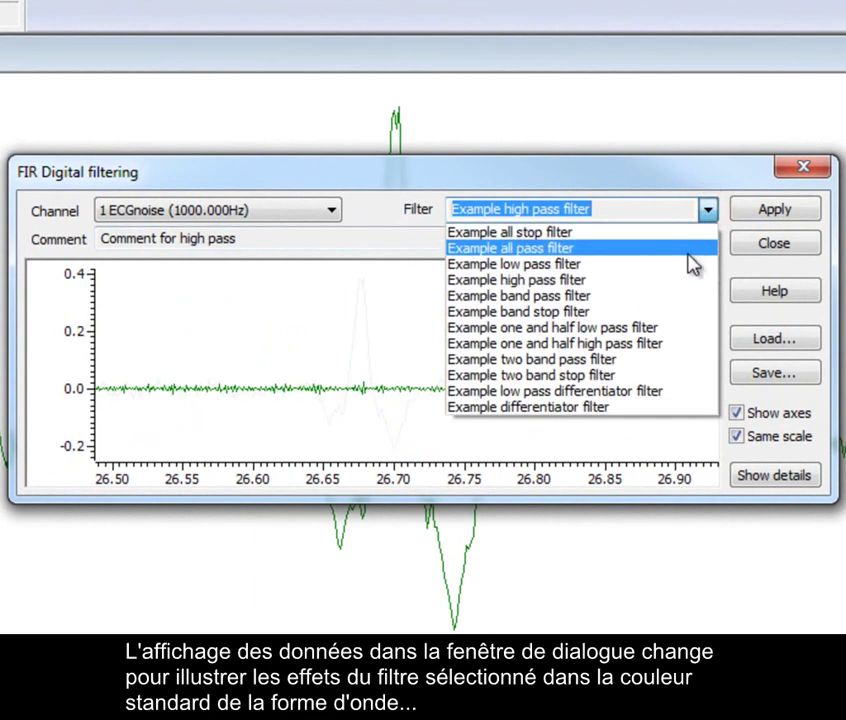
left_click(689, 265)
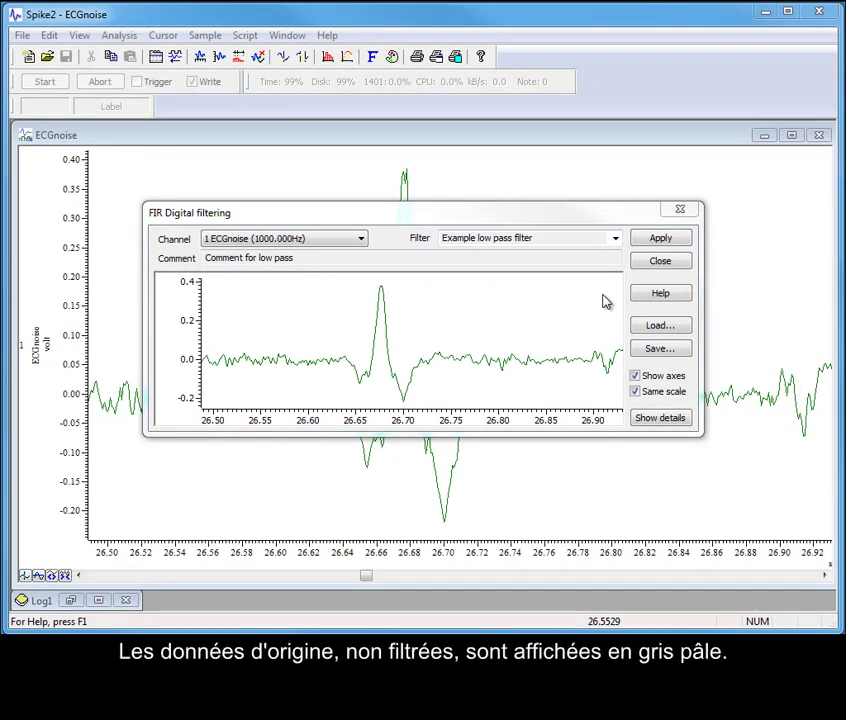
Uncheck Same scale so the filtered ECGnoise preview has its own vertical axis
left_click(636, 393)
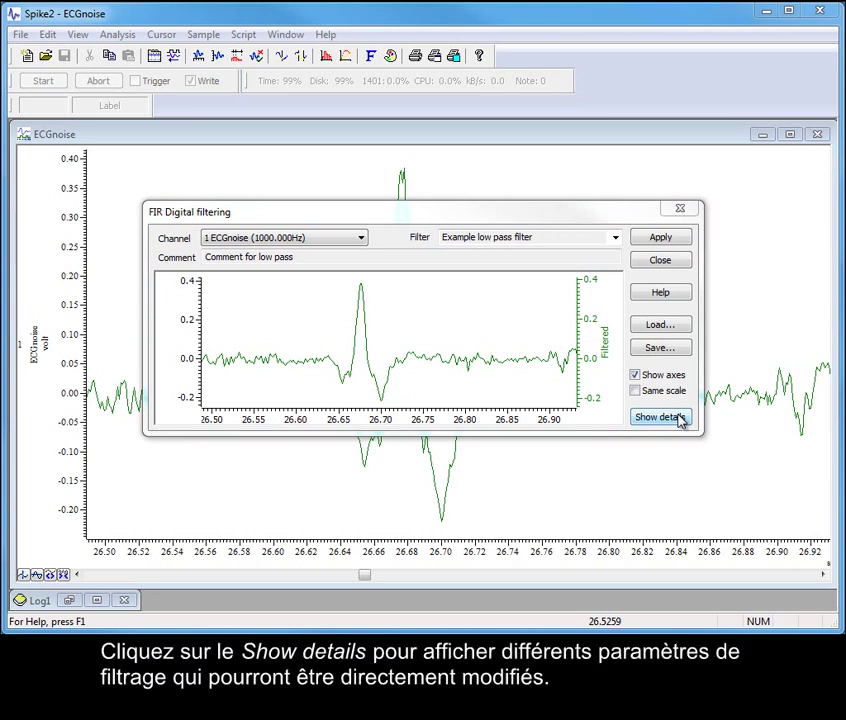
Show the FIR filter details and response graph, keeping the type as Low pass
left_click(680, 420)
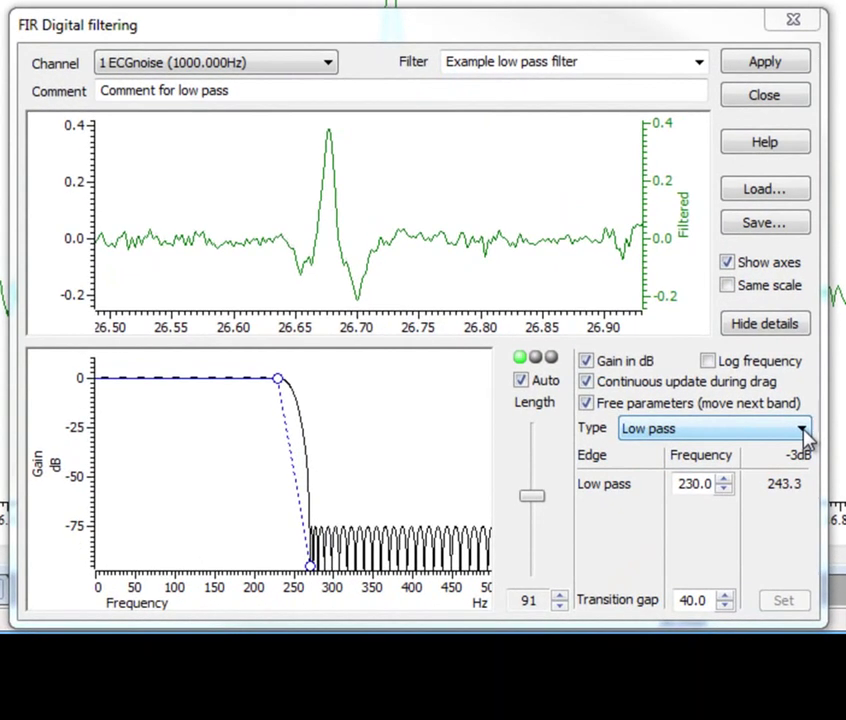
left_click(803, 430)
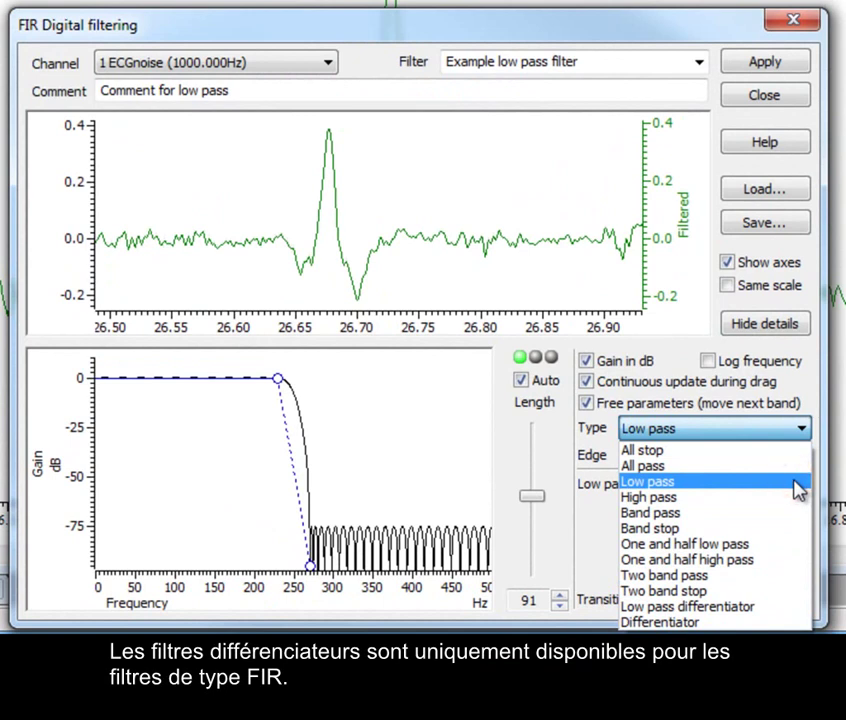
left_click(798, 487)
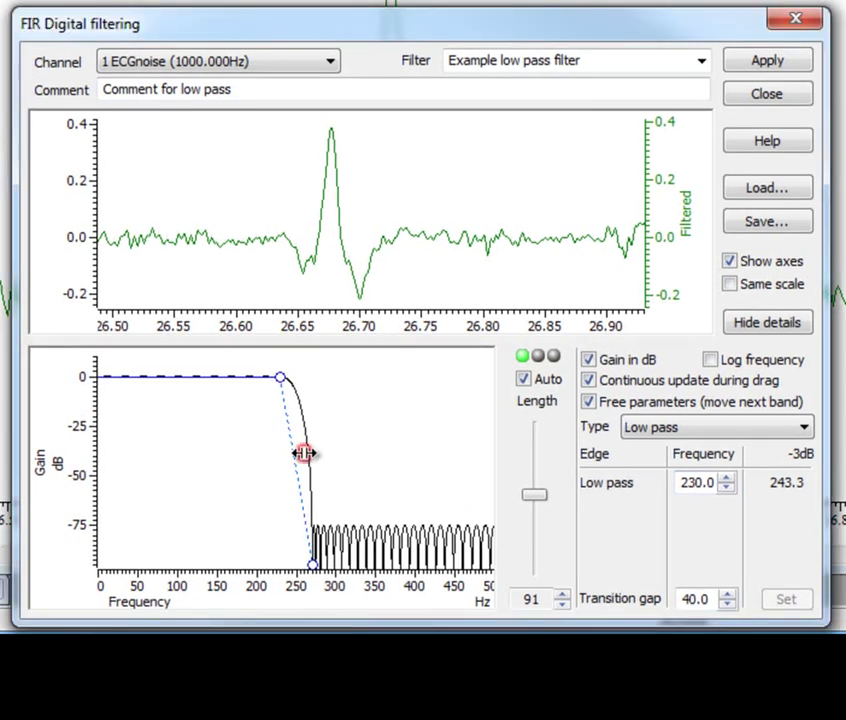
Set the FIR low-pass edge to 30 Hz and transition gap to 40 Hz, giving 91 coefficients
left_click_drag(302, 453, 216, 459)
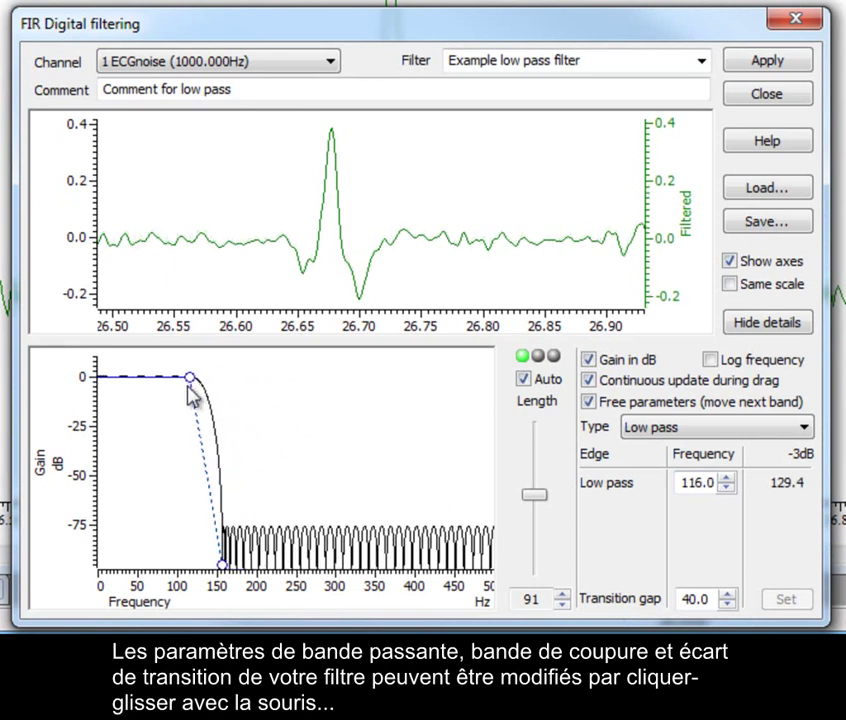
mouse_move(189, 375)
left_mouse_down()
mouse_move(171, 377)
mouse_move(208, 377)
left_mouse_up()
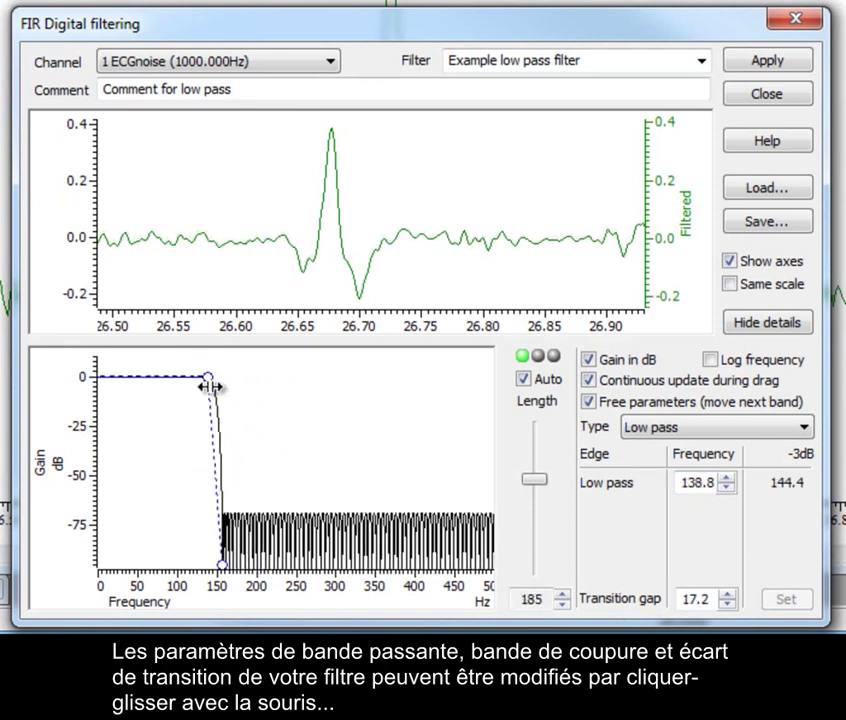
left_click_drag(216, 422, 104, 420)
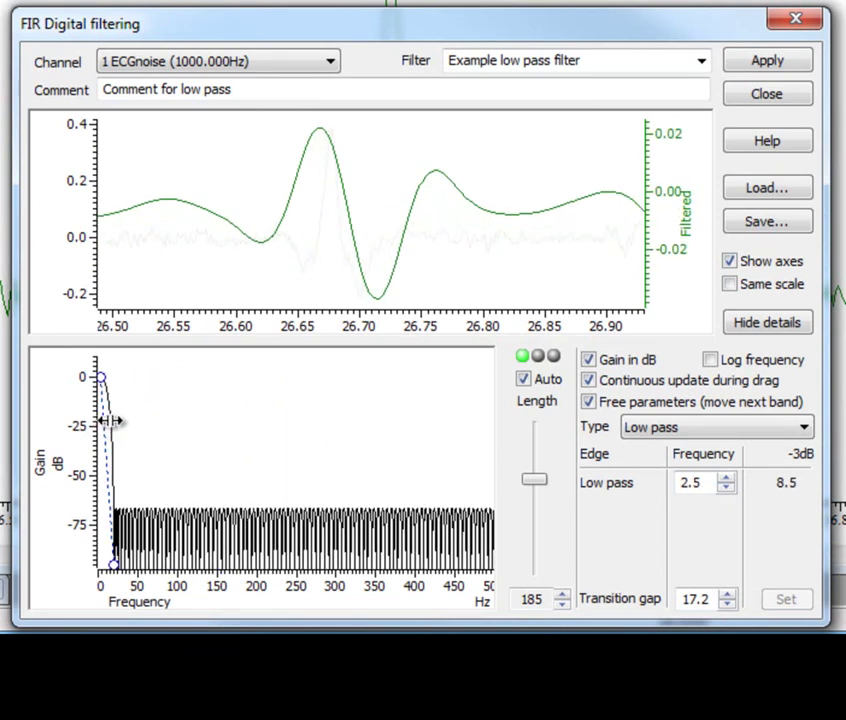
left_click(710, 483)
left_click_drag(710, 483, 672, 494)
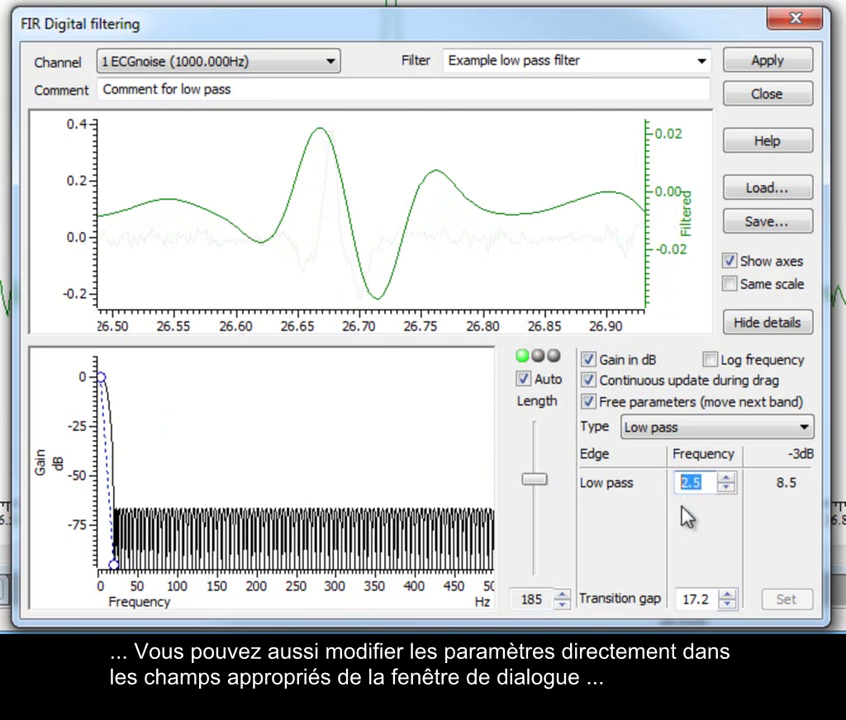
type("30")
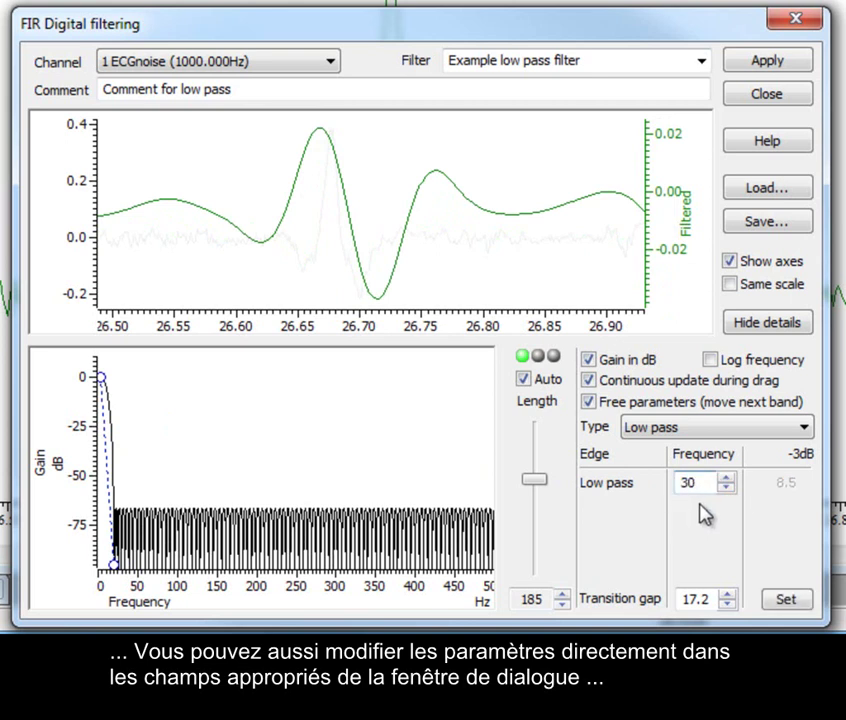
left_click_drag(710, 597, 674, 596)
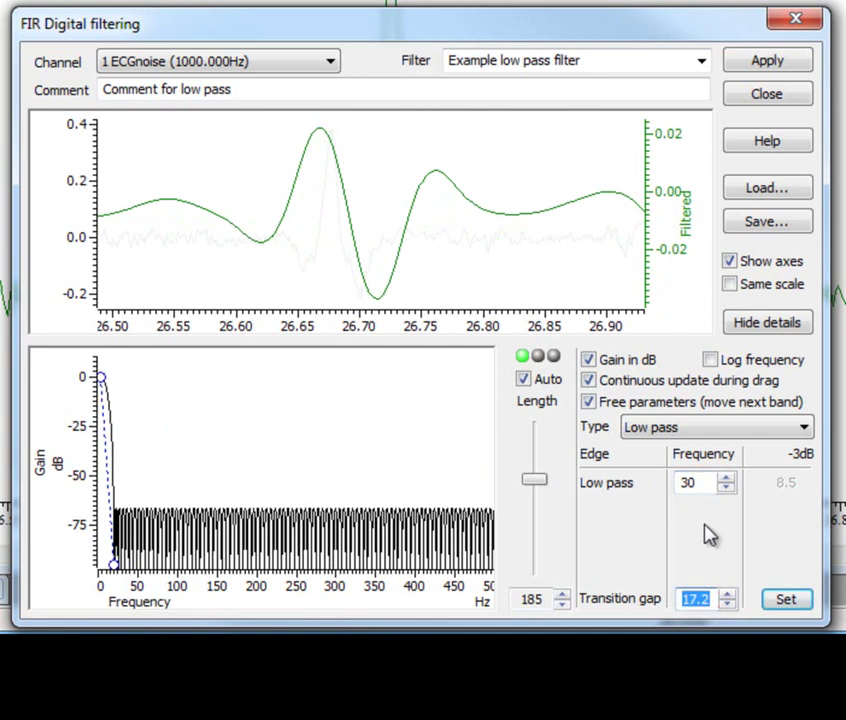
type("40")
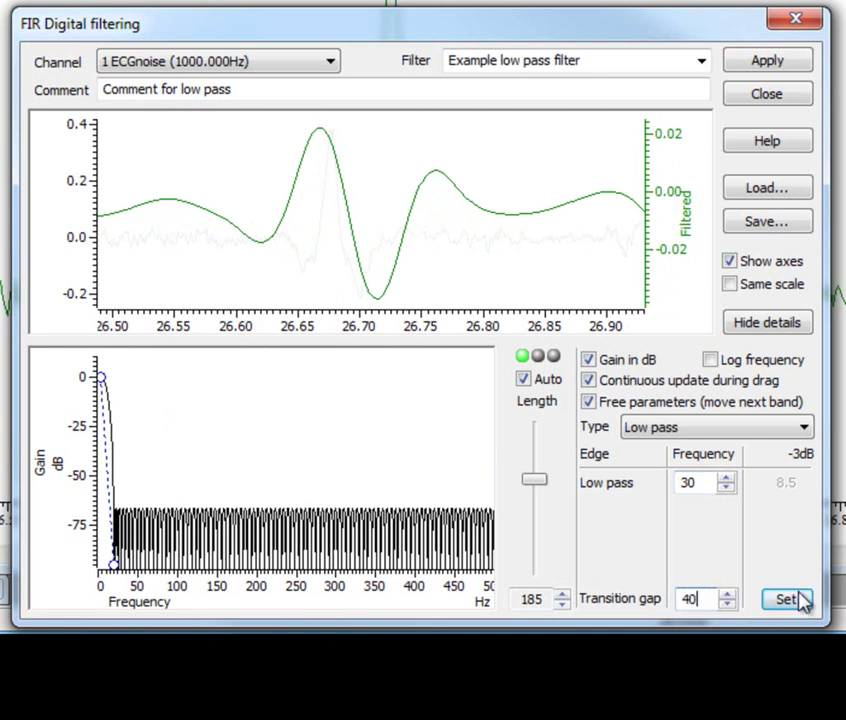
left_click(791, 598)
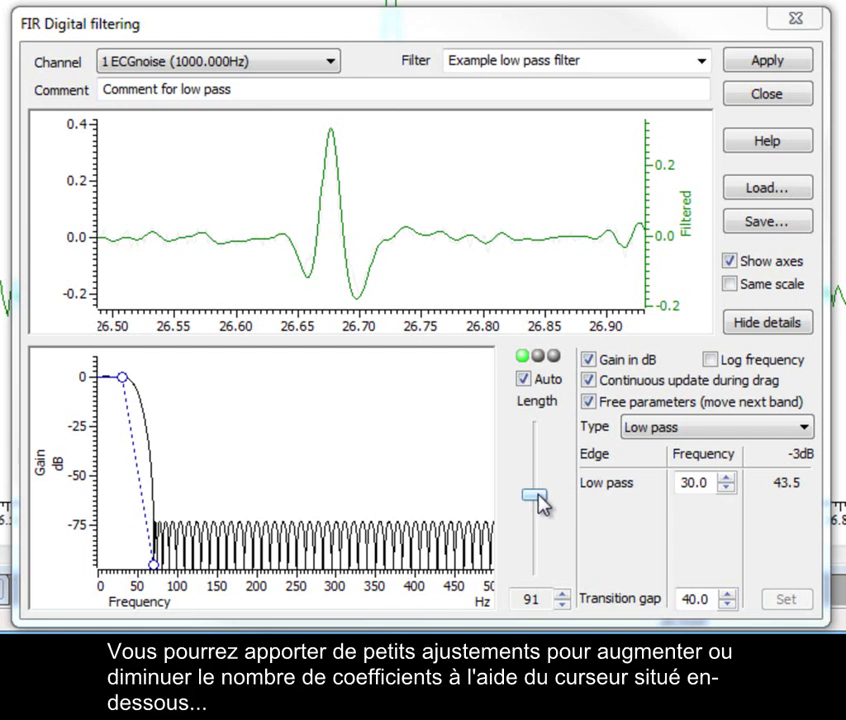
mouse_move(538, 496)
left_mouse_down()
mouse_move(538, 488)
mouse_move(540, 516)
mouse_move(542, 454)
left_mouse_up()
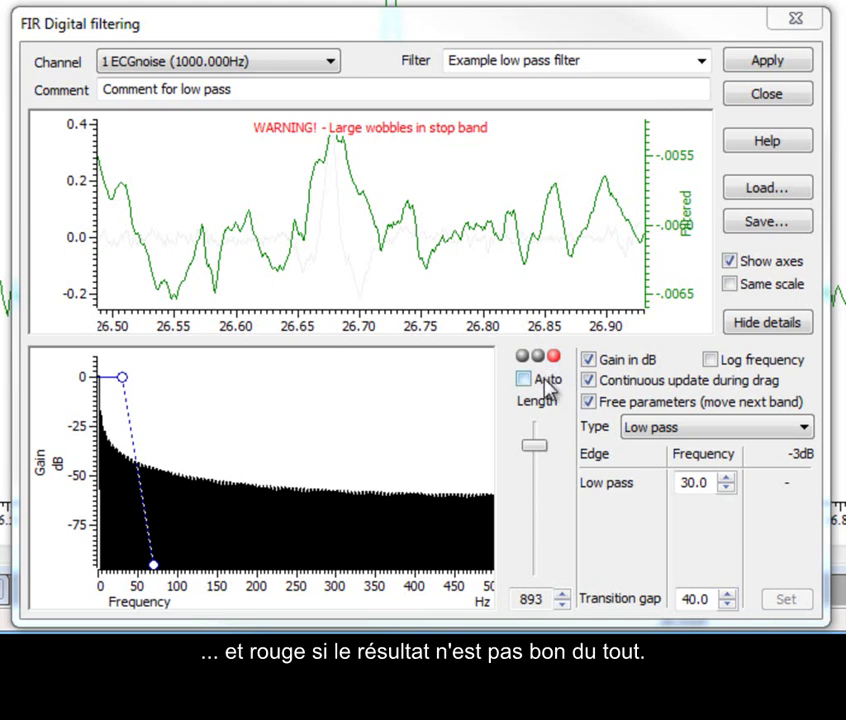
left_click(547, 384)
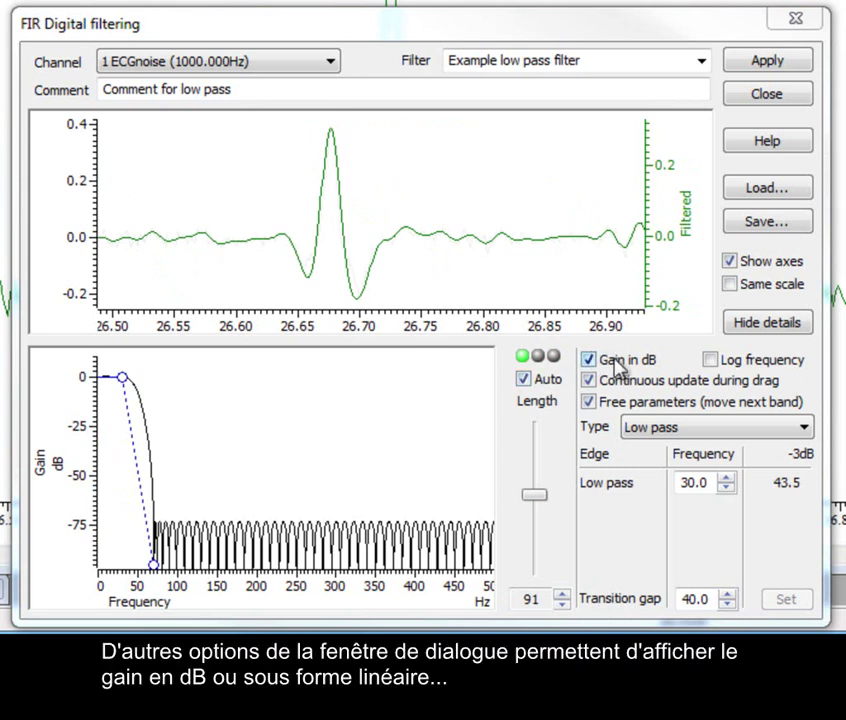
left_click(612, 364)
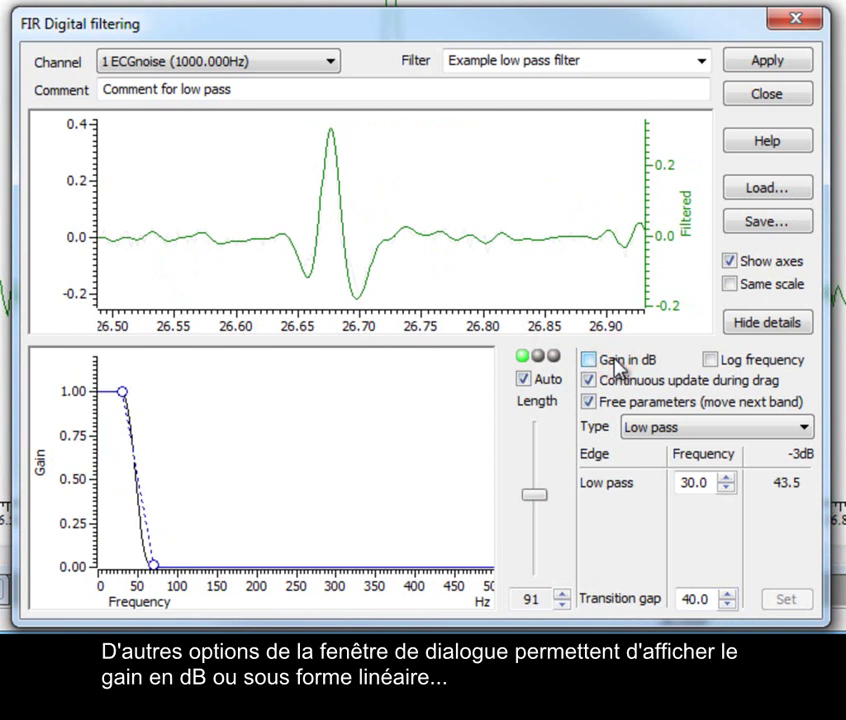
left_click(612, 362)
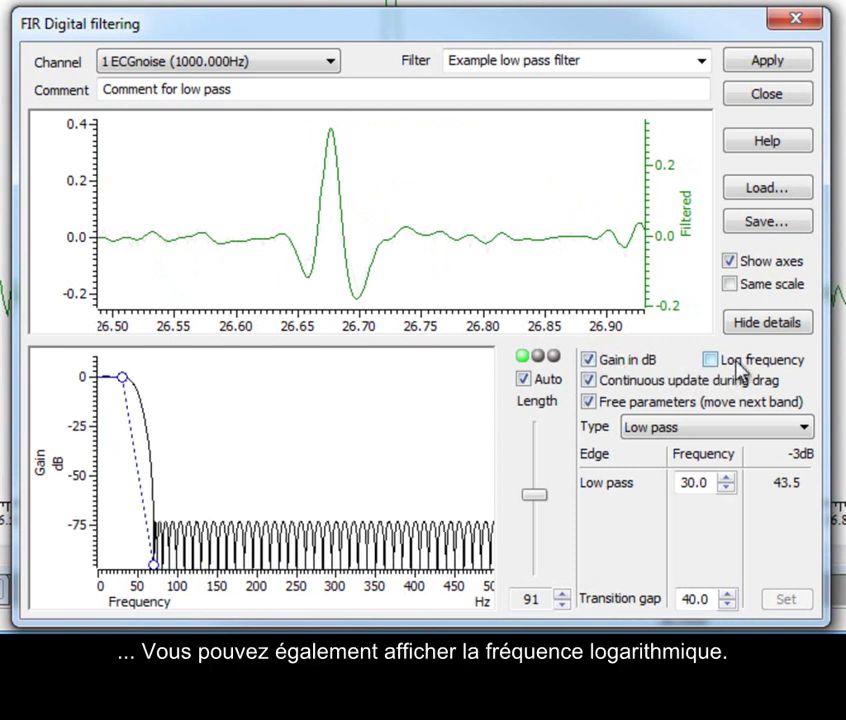
left_click(730, 364)
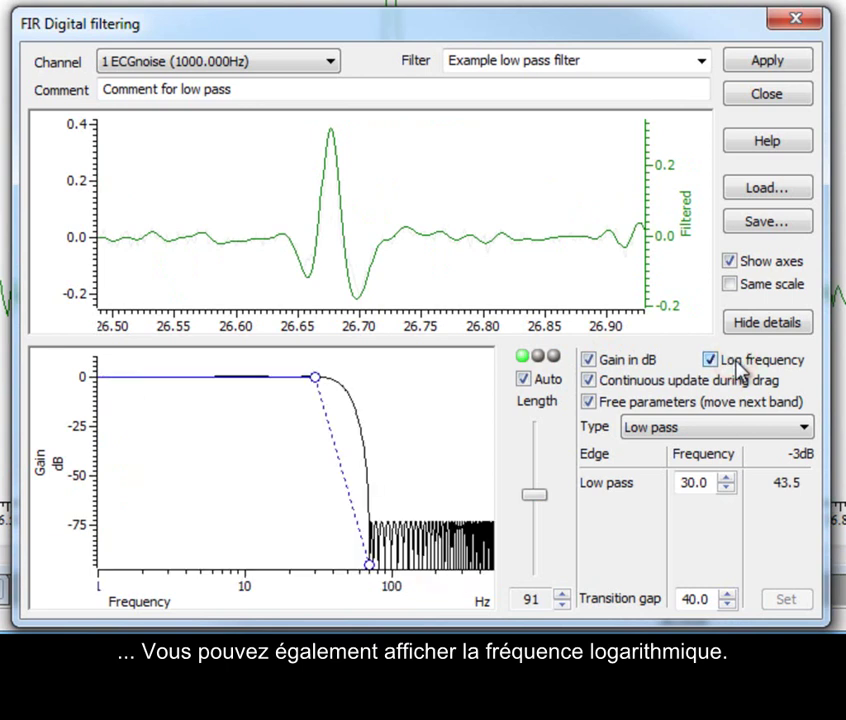
left_click(736, 362)
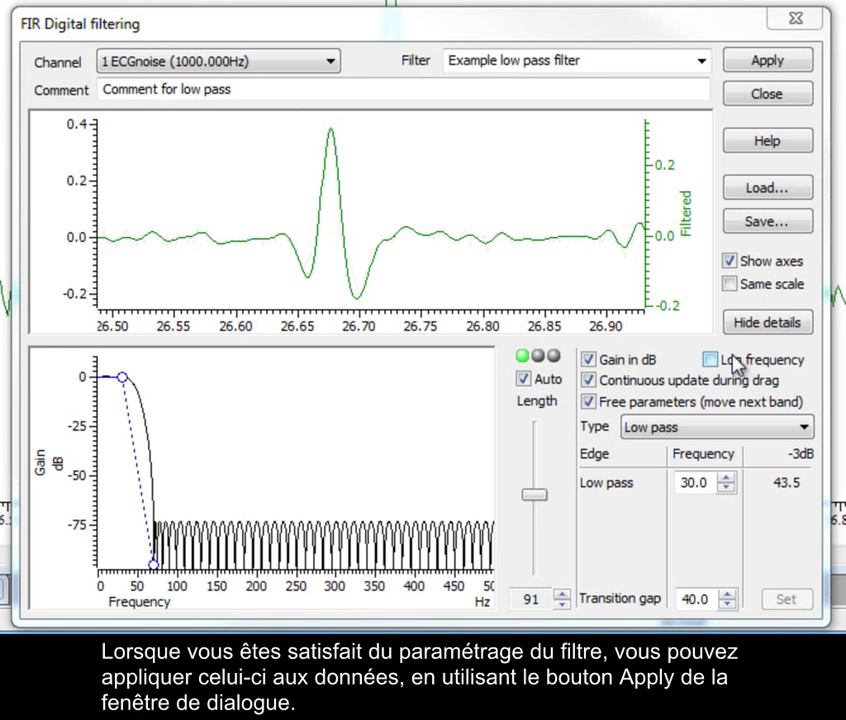
Apply the FIR filter to ECGnoise, outputting to a new memory channel saved as Waveform
left_click(766, 62)
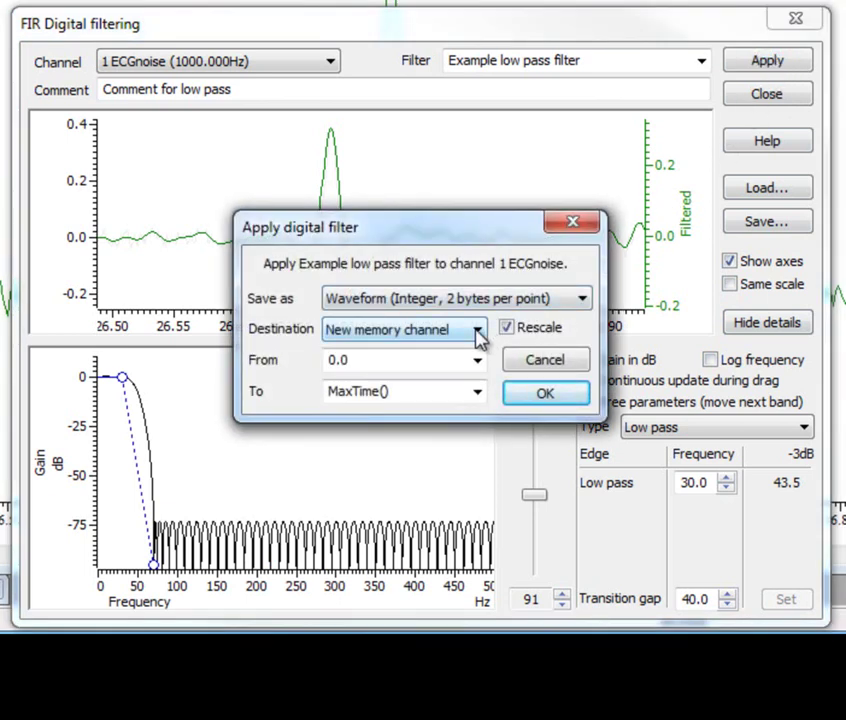
left_click(478, 333)
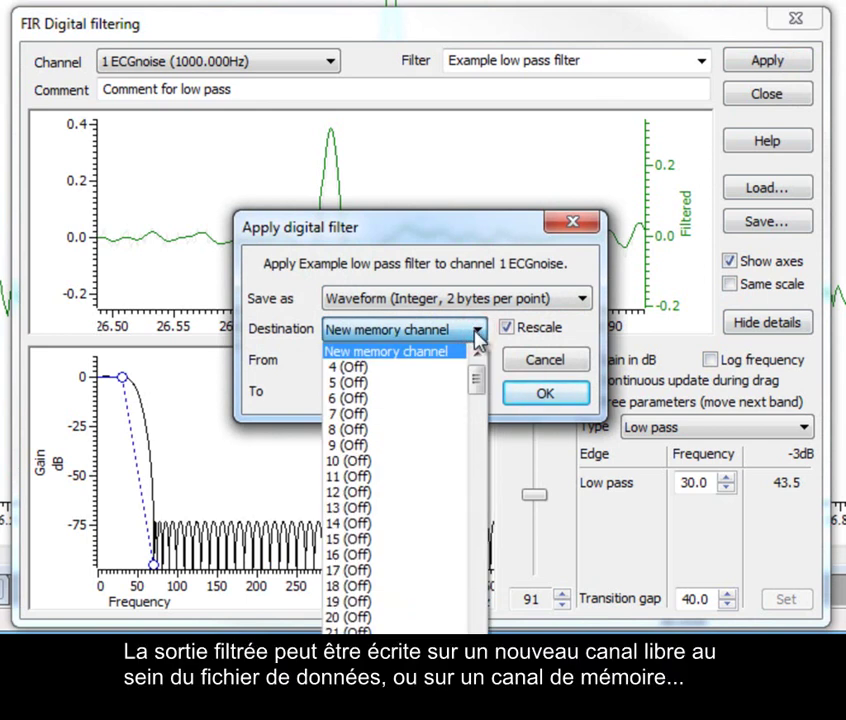
left_click(476, 333)
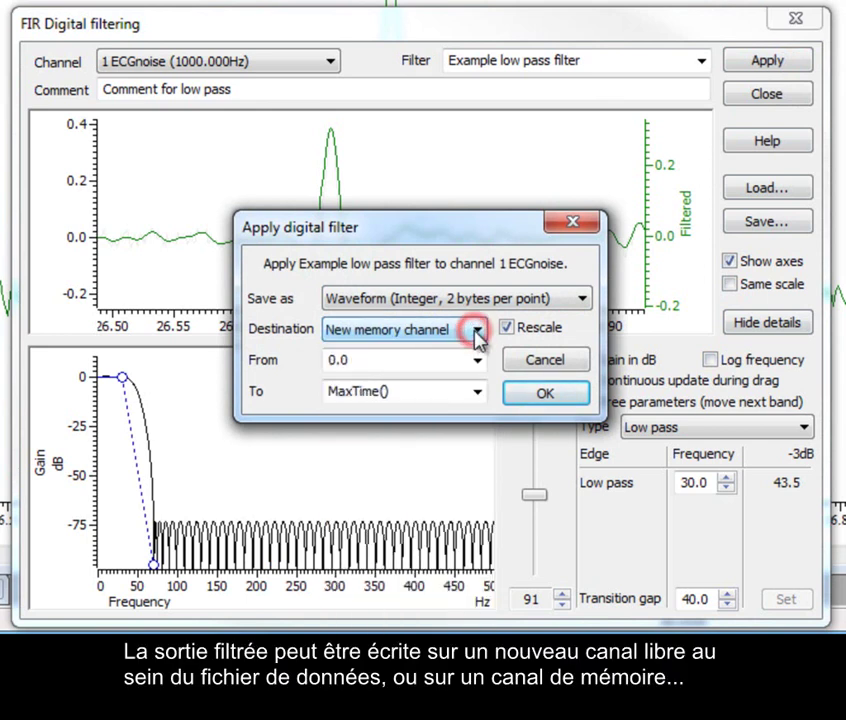
left_click(584, 300)
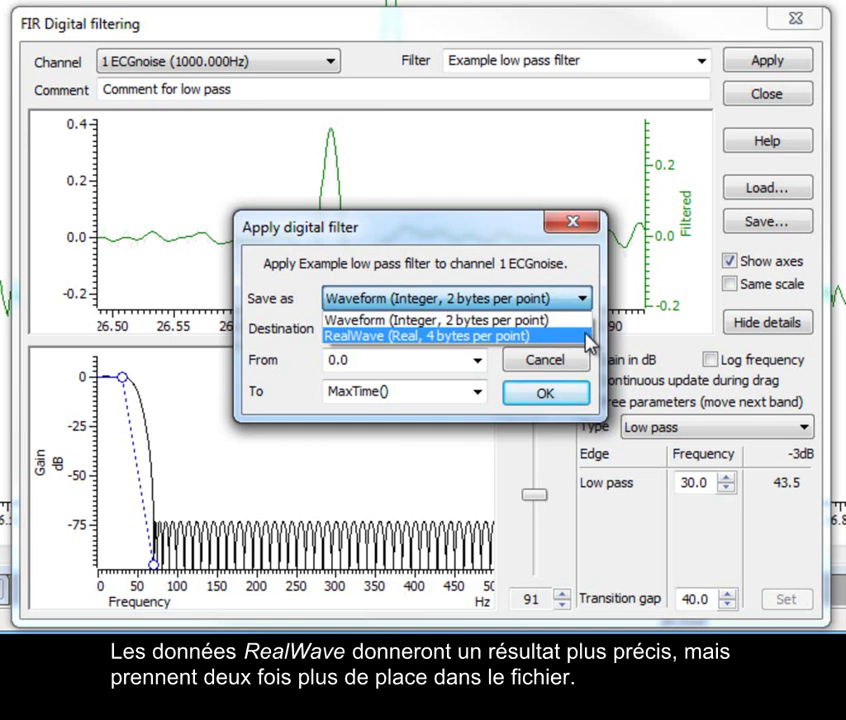
left_click(578, 321)
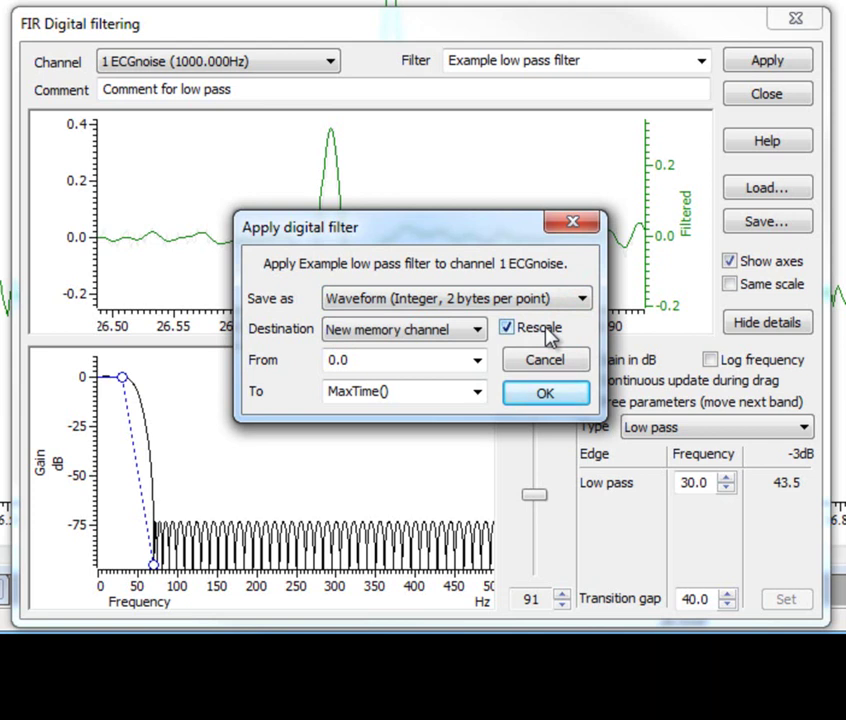
left_click(541, 396)
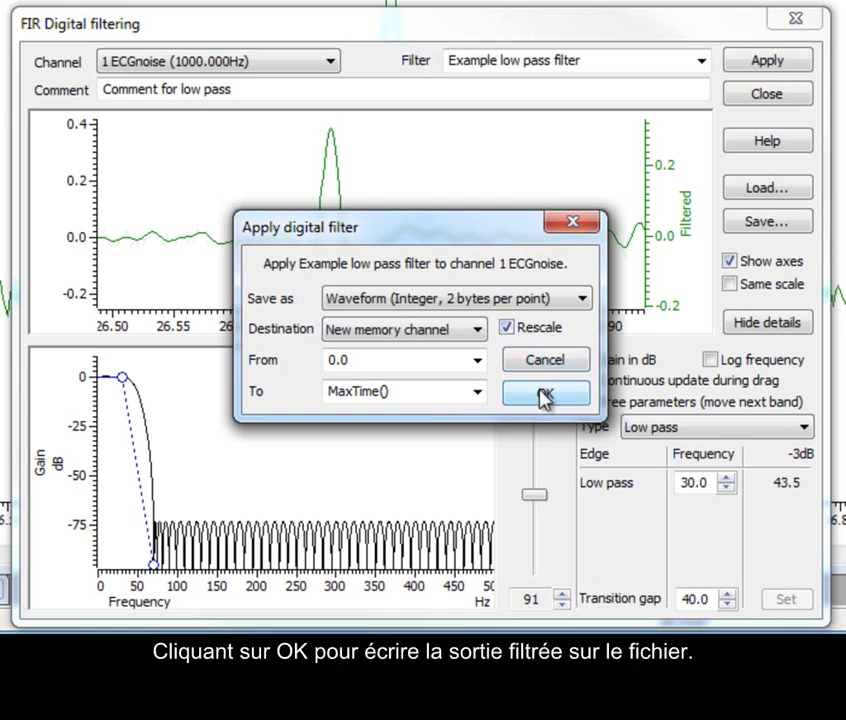
left_click(541, 396)
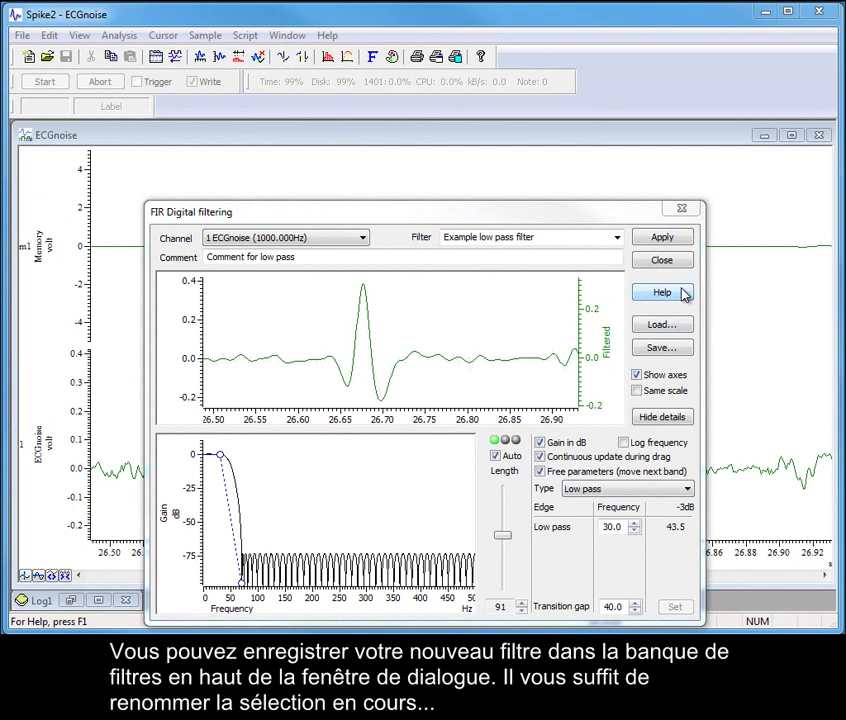
Replace the Filter name with 'My low pass filter'
left_click(538, 237)
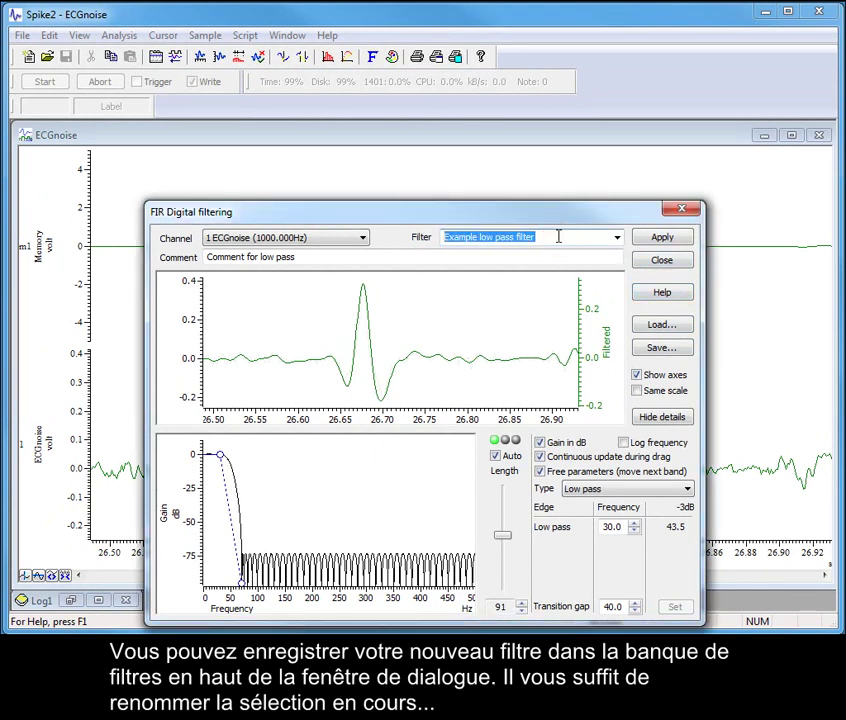
type("M")
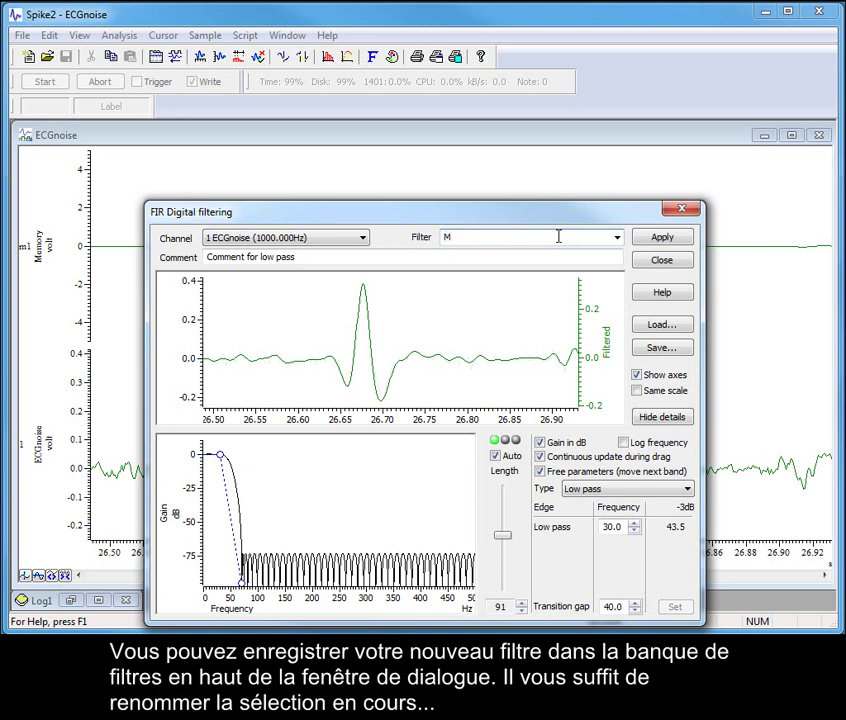
type("y low pass filter")
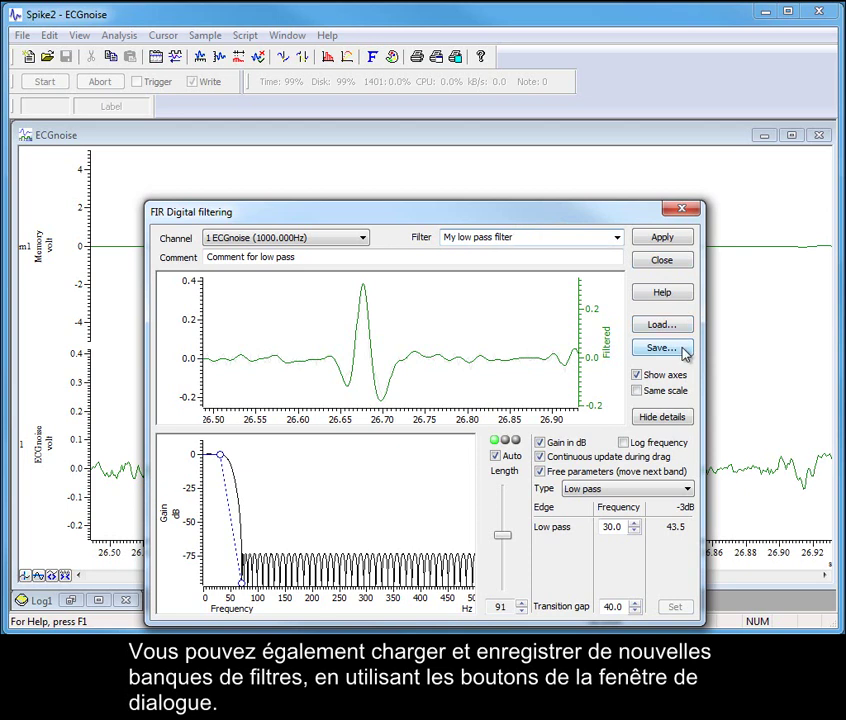
Close the filter window saving the filter bank, then optimise the Memory channel's Y range
left_click(660, 262)
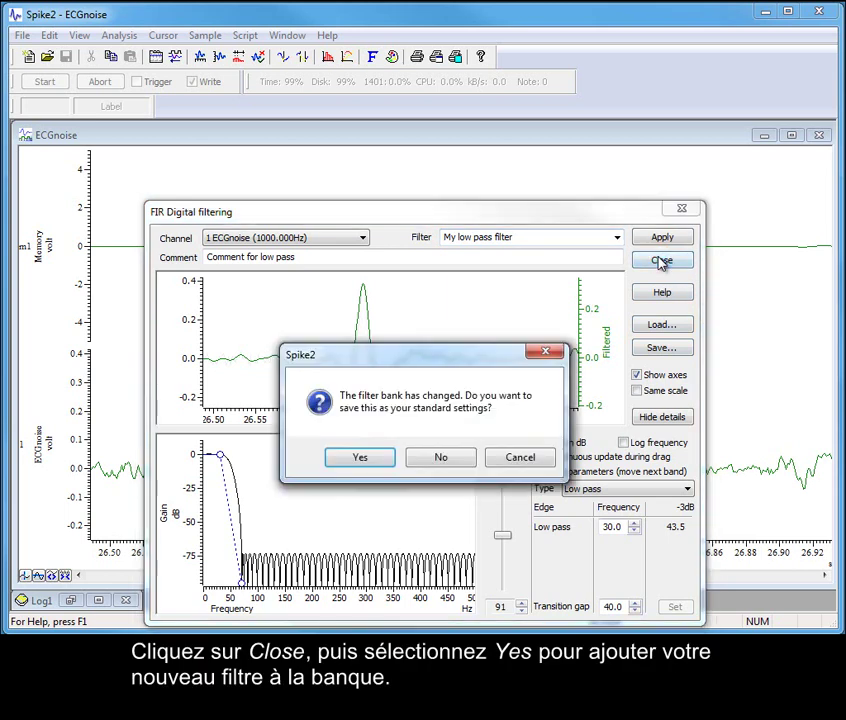
left_click(361, 458)
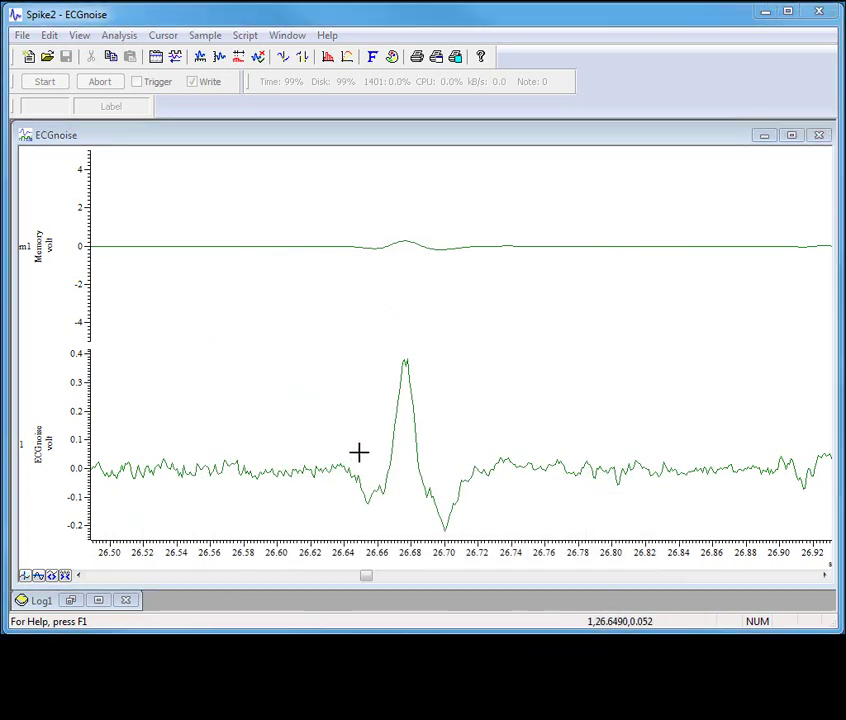
double_click(84, 228)
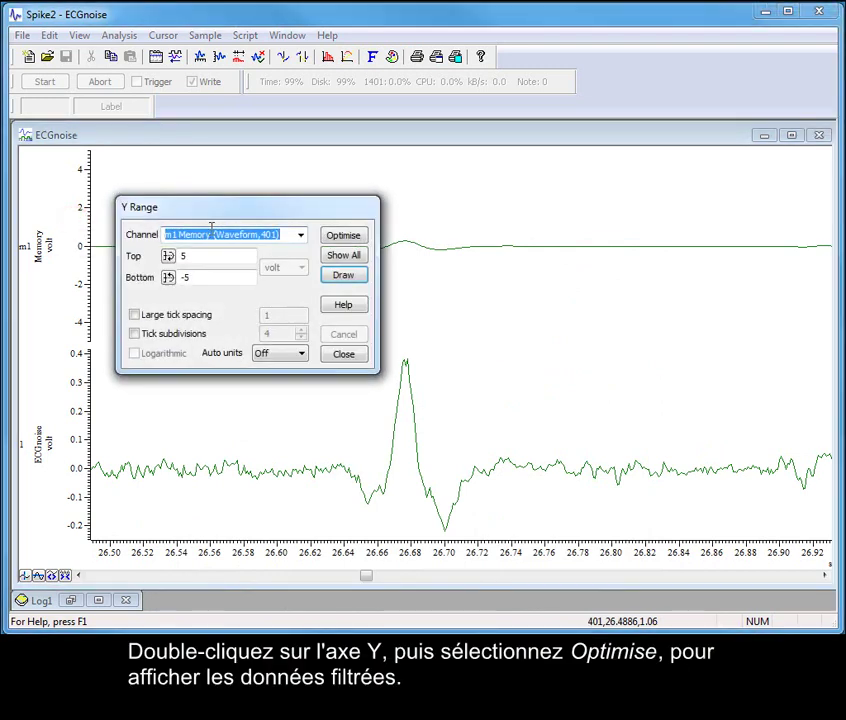
left_click(338, 236)
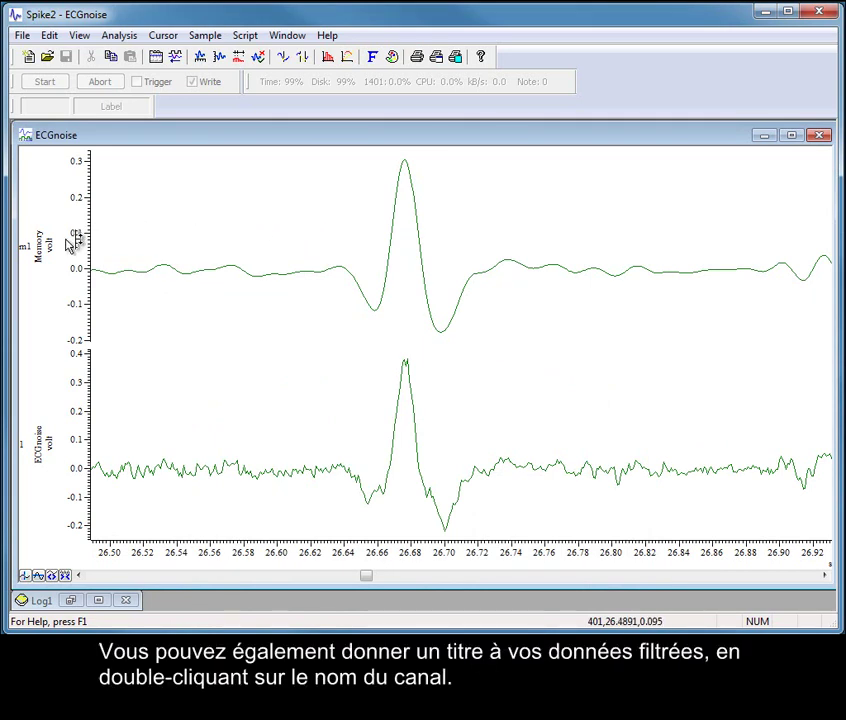
Change the Memory channel's title to 'FIR' in its channel information dialog
double_click(41, 253)
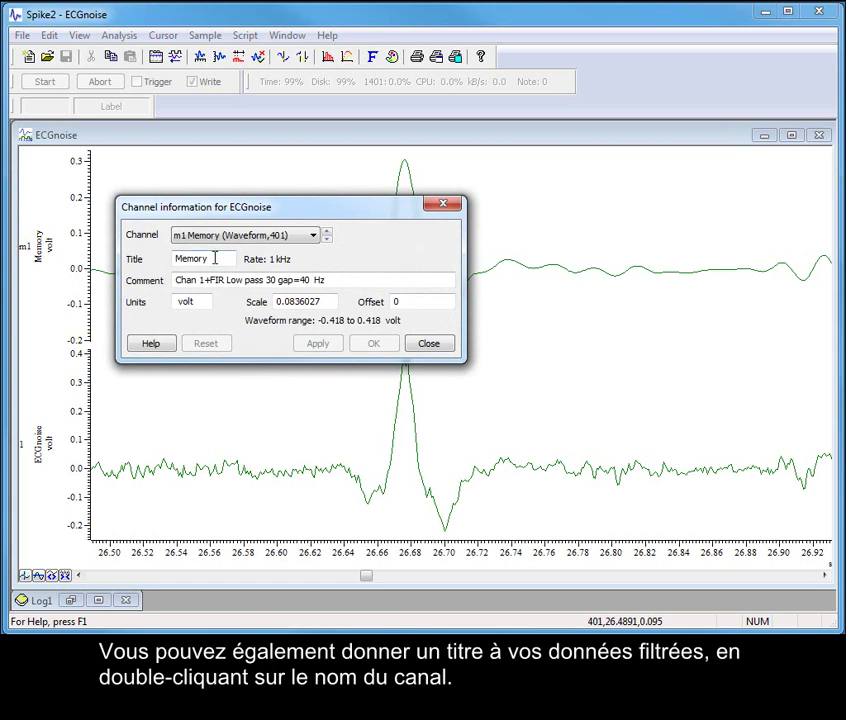
left_click_drag(212, 259, 160, 267)
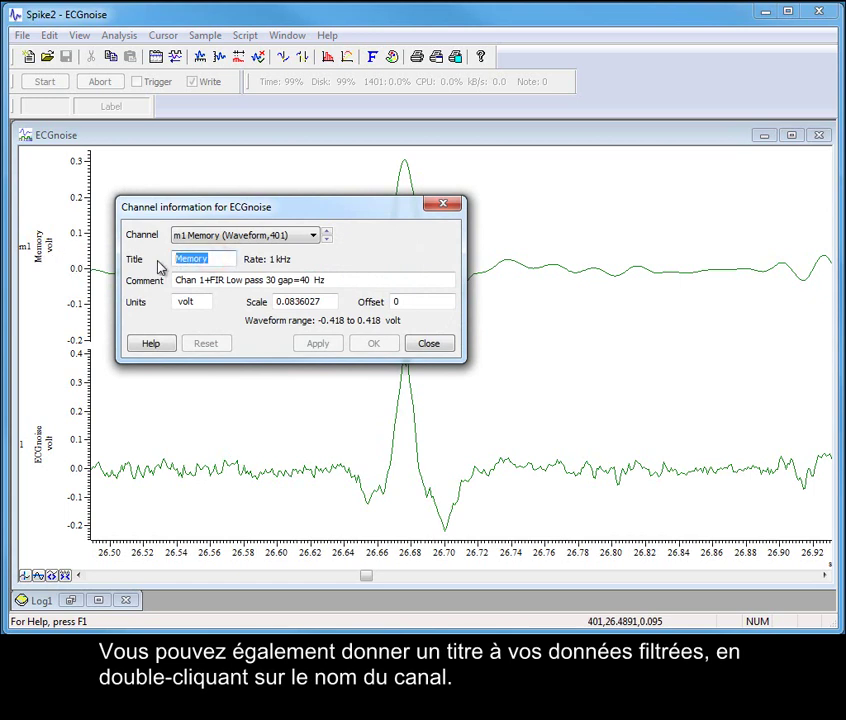
type("FIR")
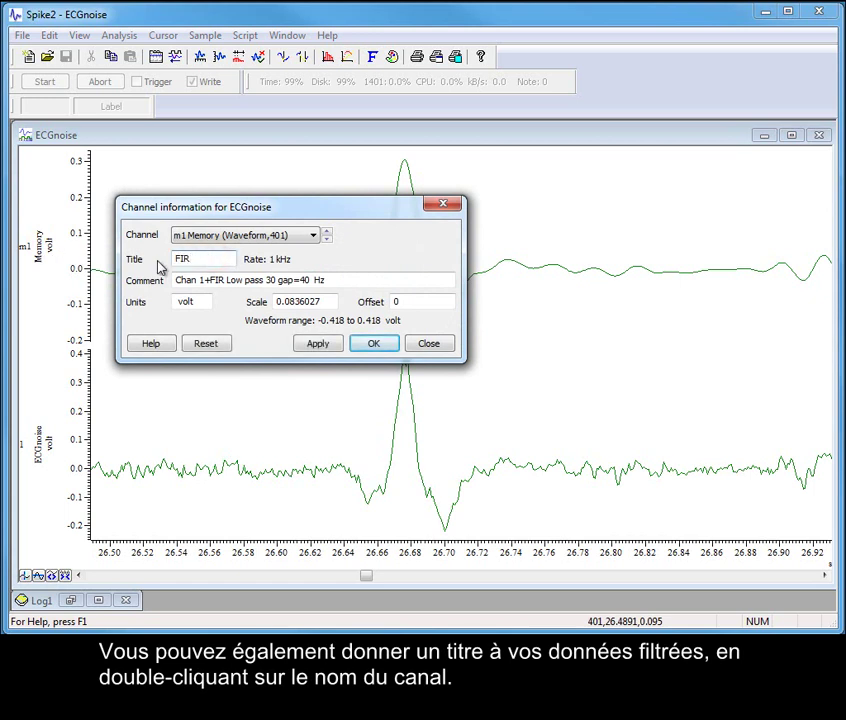
left_click(317, 344)
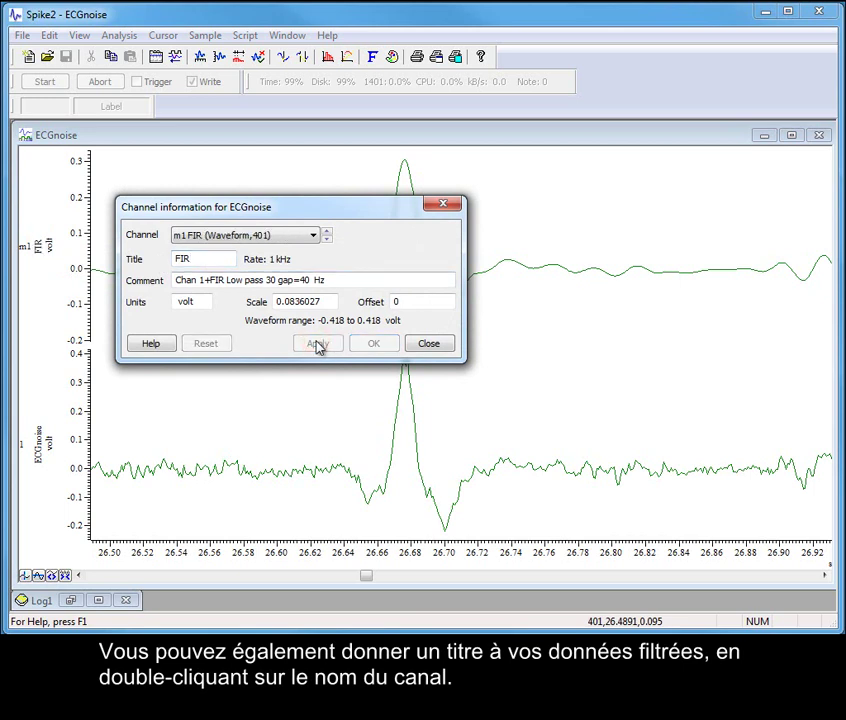
left_click(418, 343)
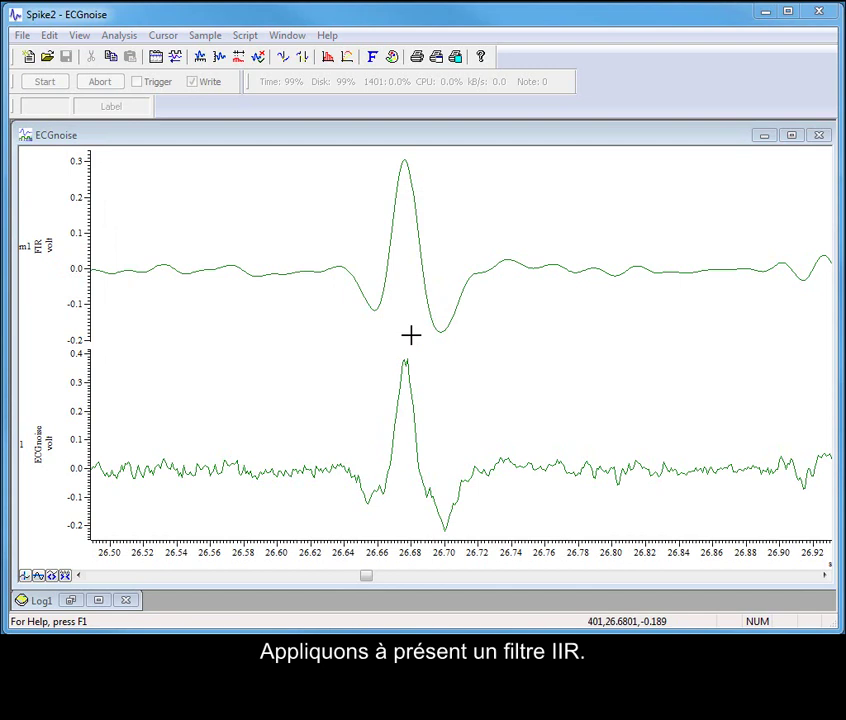
Open the IIR filter dialog for ECGnoise, showing response details on a log frequency axis
left_click(112, 36)
mouse_move(153, 383)
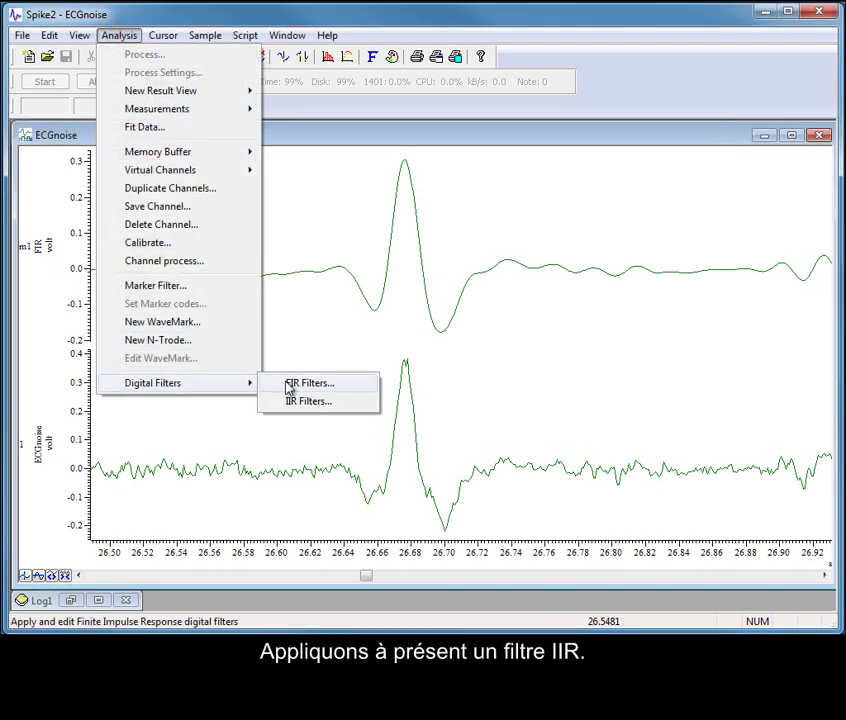
left_click(323, 408)
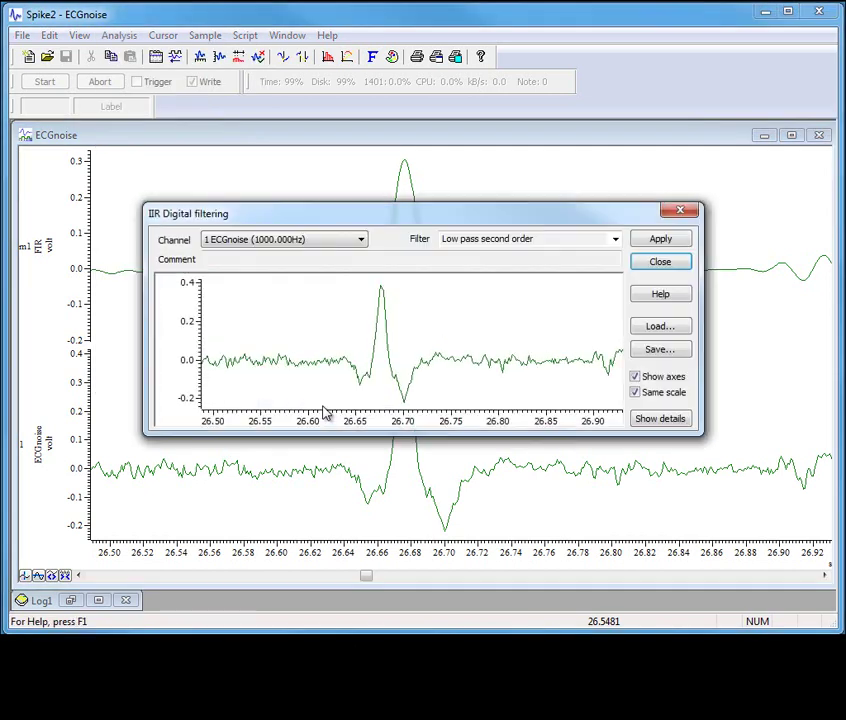
left_click(672, 420)
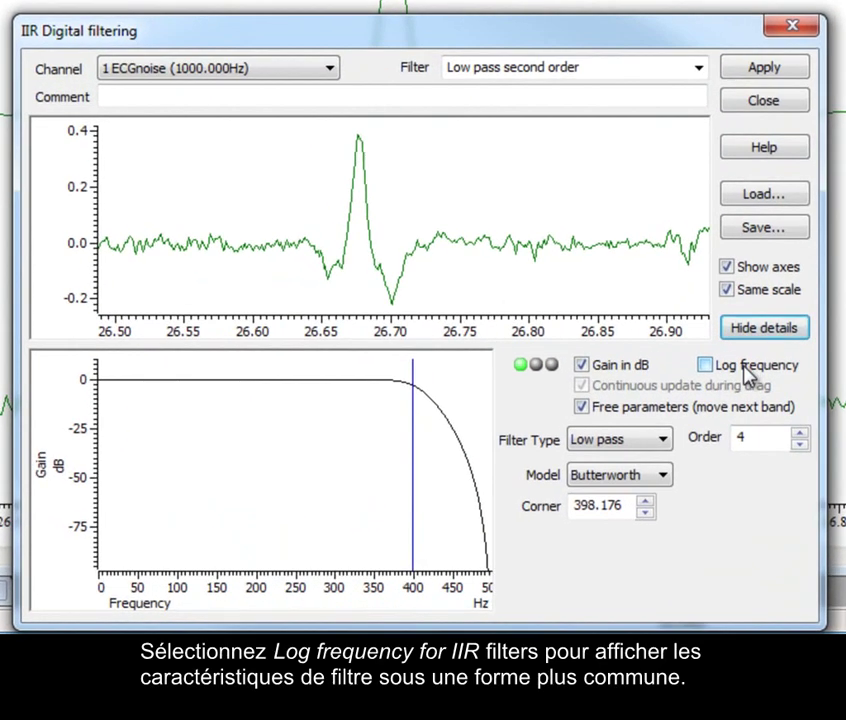
left_click(747, 369)
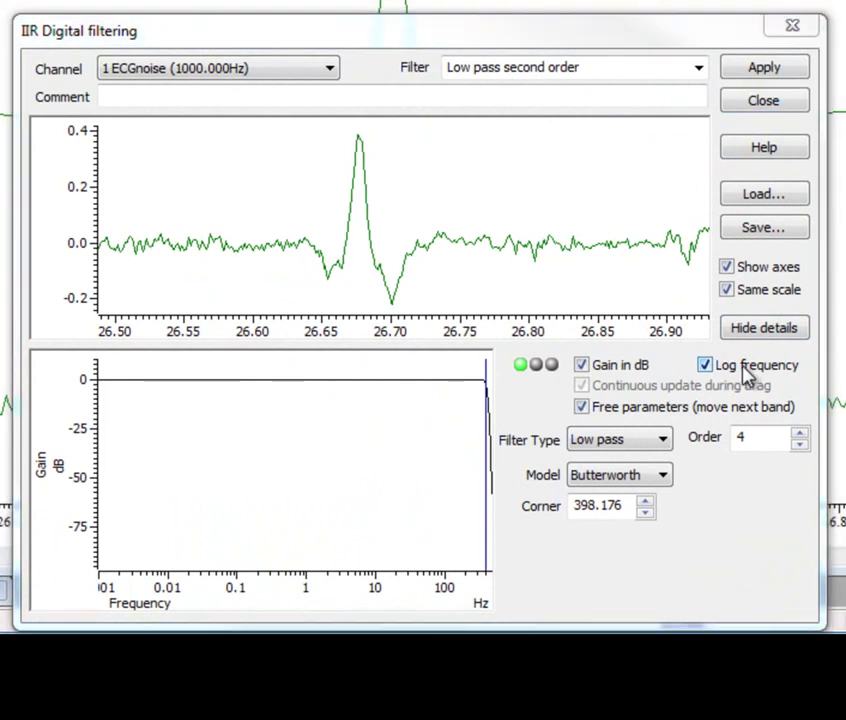
Drag the corner down to about 65 Hz, then preview the Bessel, Chebyshev1, Chebyshev2 and Resonator models
left_click_drag(486, 452, 432, 455)
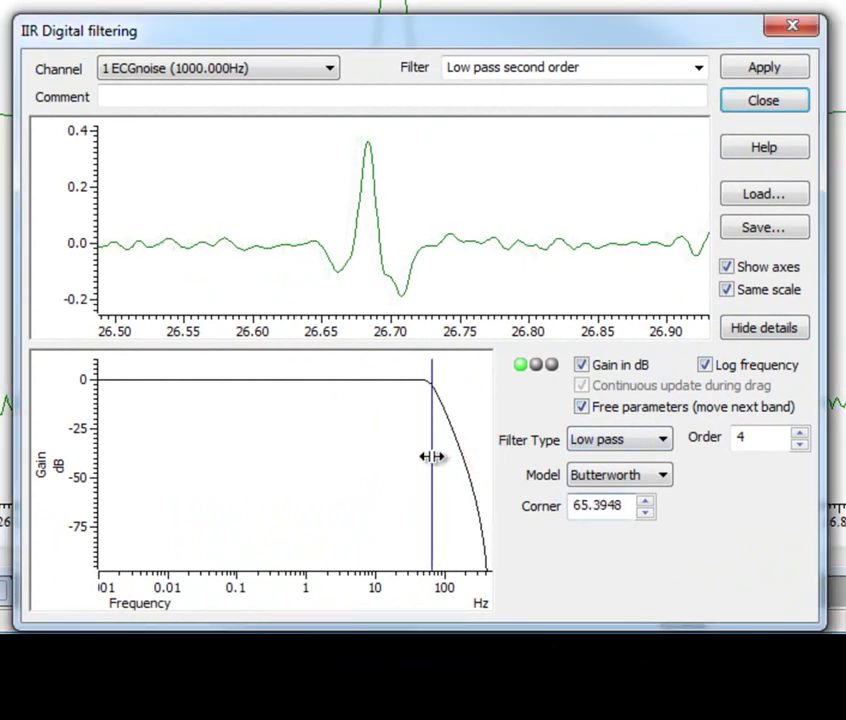
left_click(663, 477)
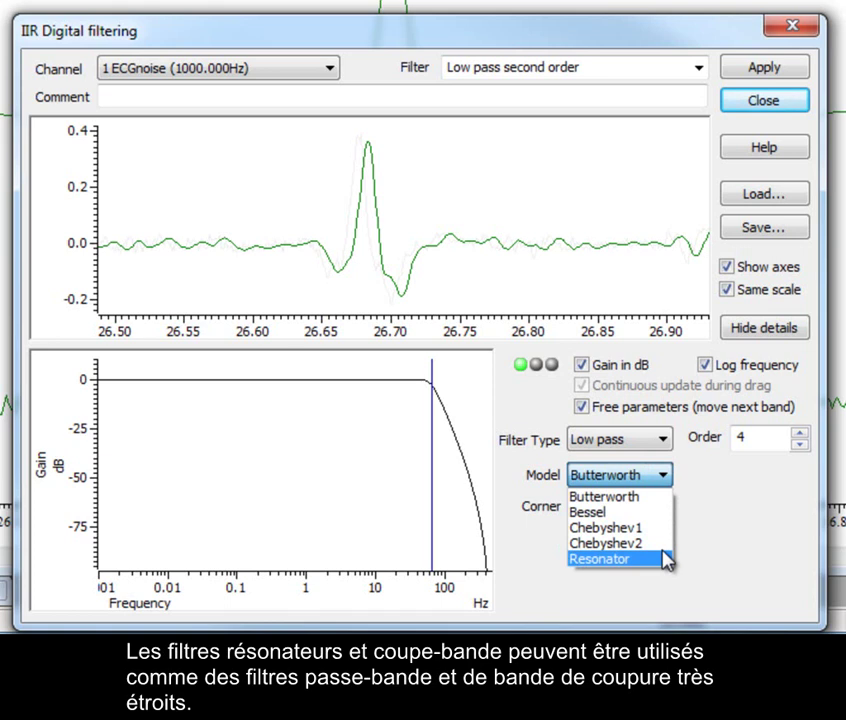
left_click(657, 512)
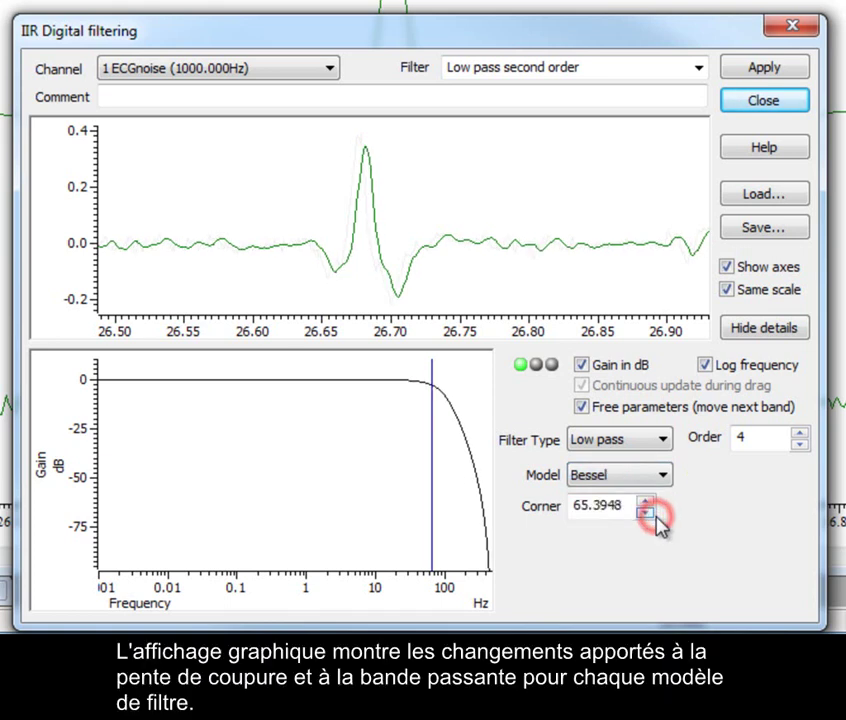
left_click(662, 480)
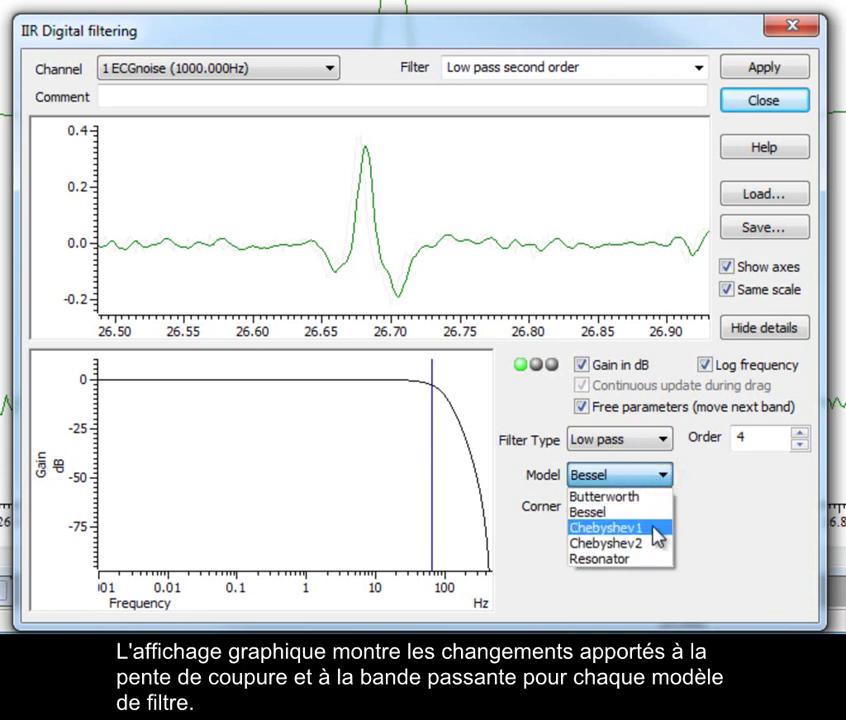
left_click(657, 528)
left_click(646, 477)
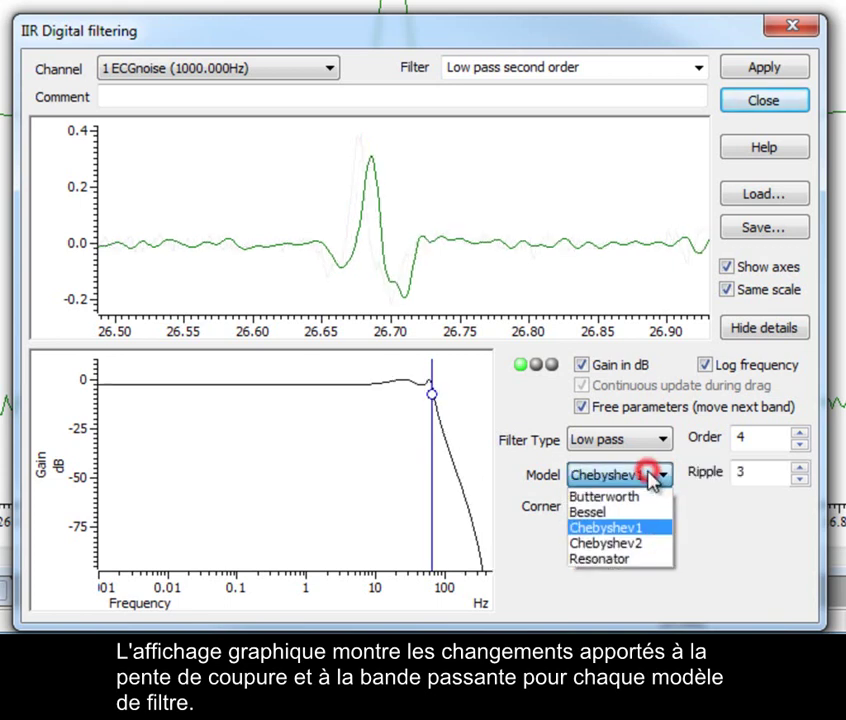
left_click(646, 543)
left_click(654, 479)
left_click(646, 559)
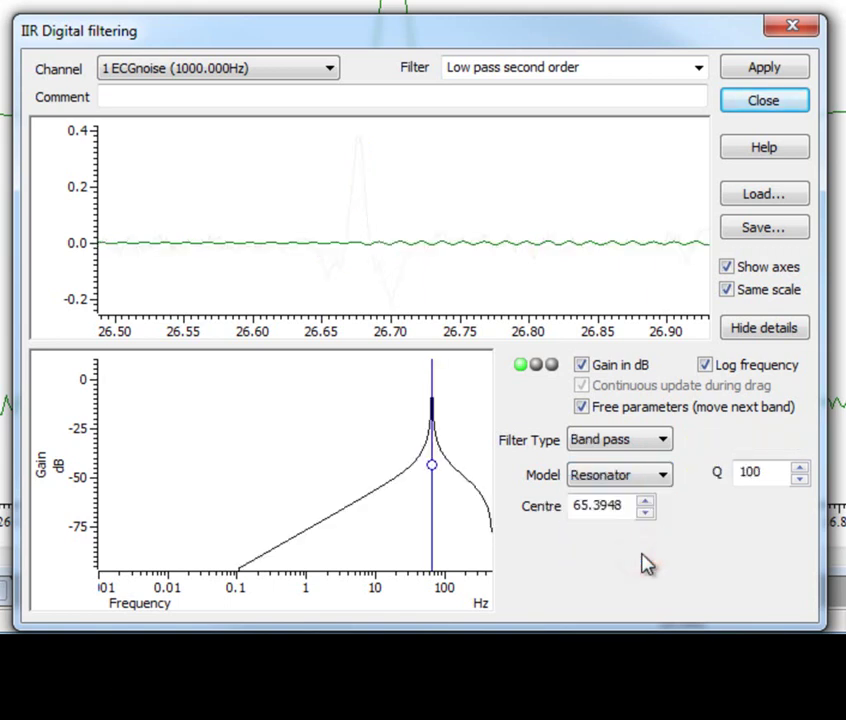
Check Resonator's filter types, then restore the Butterworth model with Low pass type
left_click(664, 446)
left_click(664, 446)
left_click(674, 447)
left_click(662, 476)
left_click(646, 496)
left_click(660, 440)
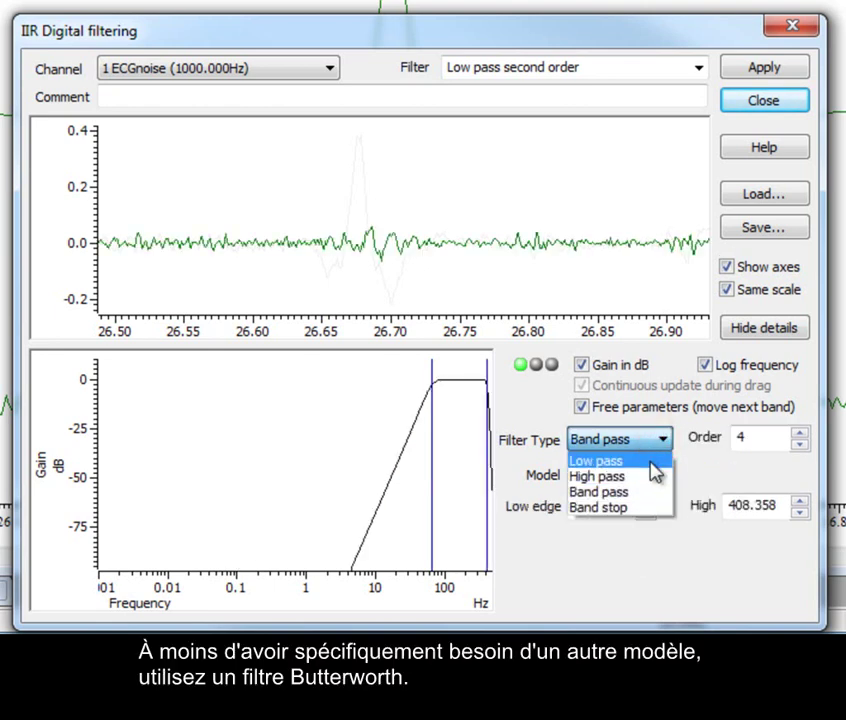
left_click(650, 462)
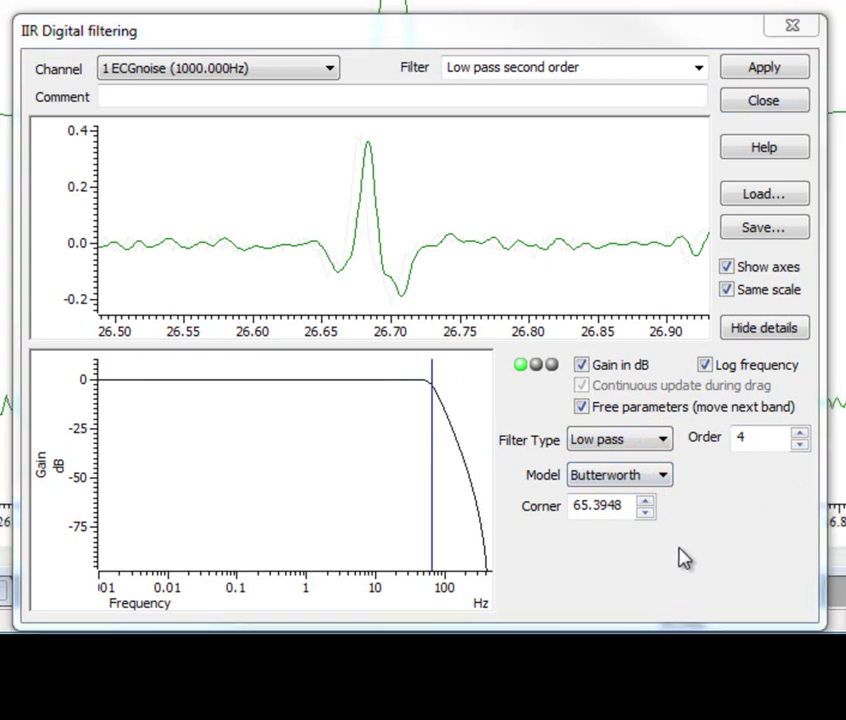
Set the Butterworth corner to 30 Hz, leaving order 4 after trying higher orders
left_click_drag(431, 486, 408, 485)
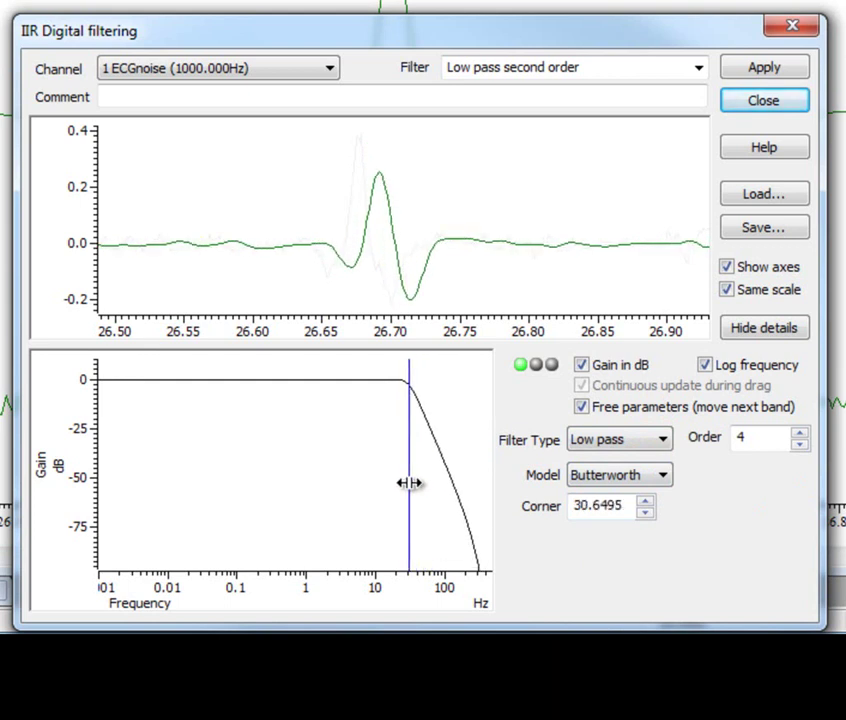
double_click(630, 506)
type("30")
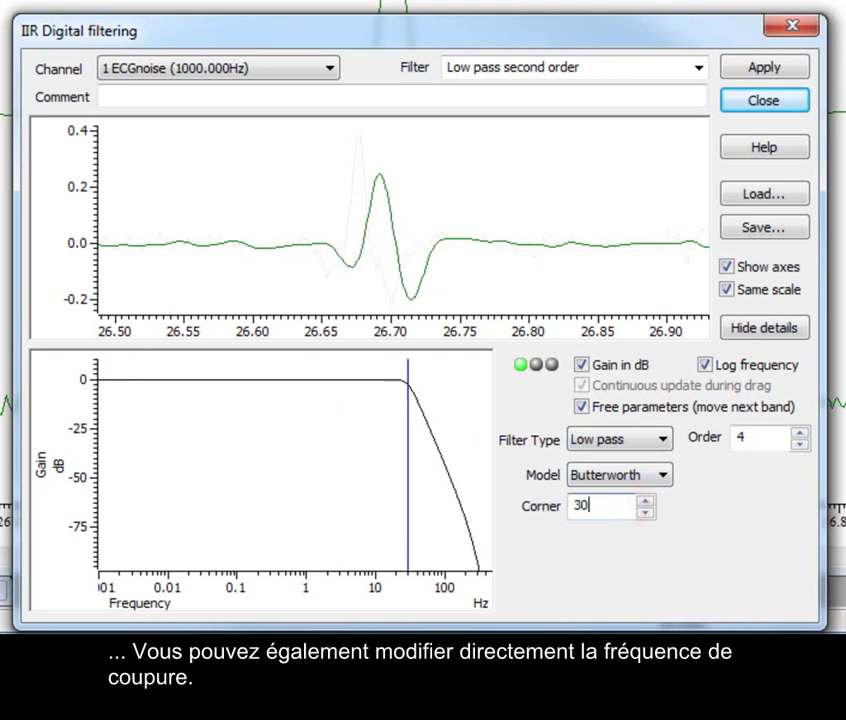
left_click(800, 433)
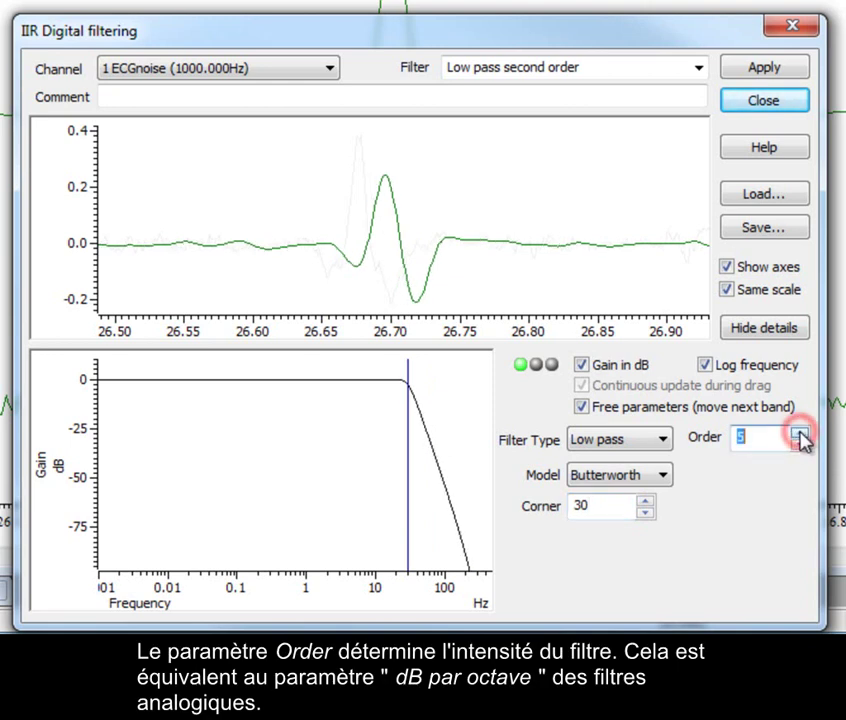
left_click(800, 433)
left_click(800, 444)
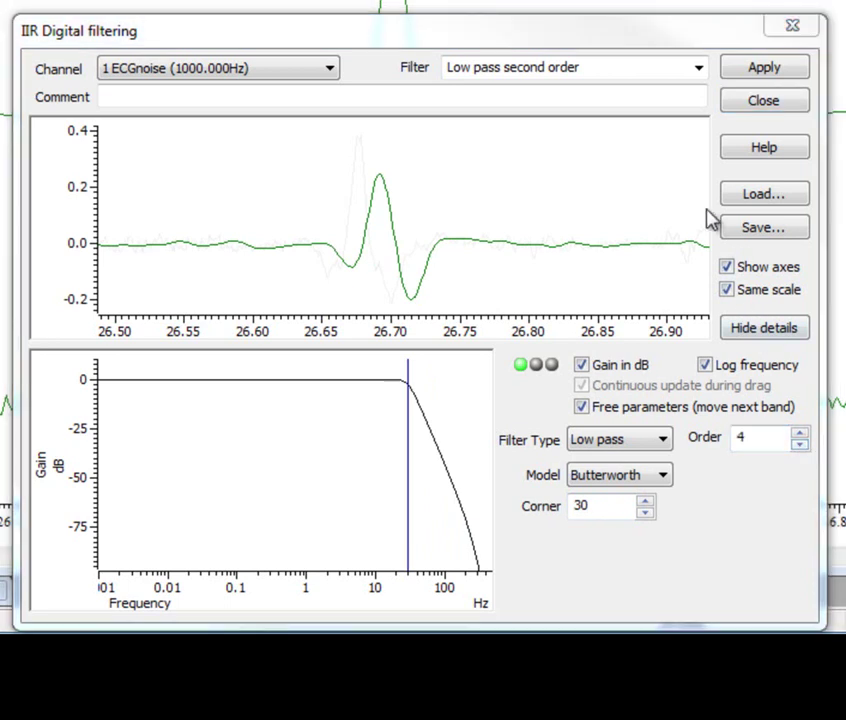
Name the filter 'My IIR low pass', apply it to a new memory channel, and save the filter bank
left_click(597, 66)
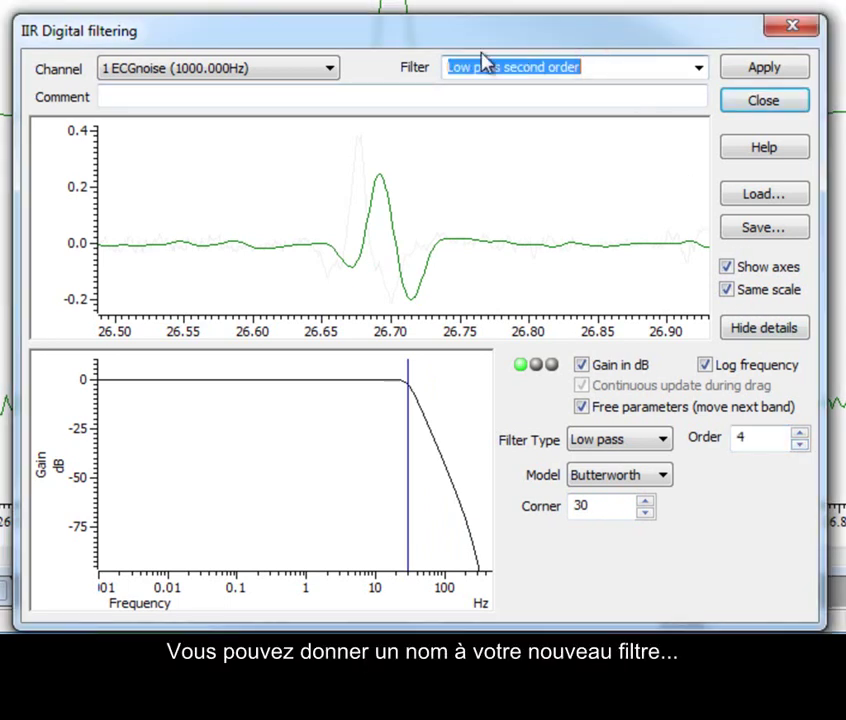
type("My II")
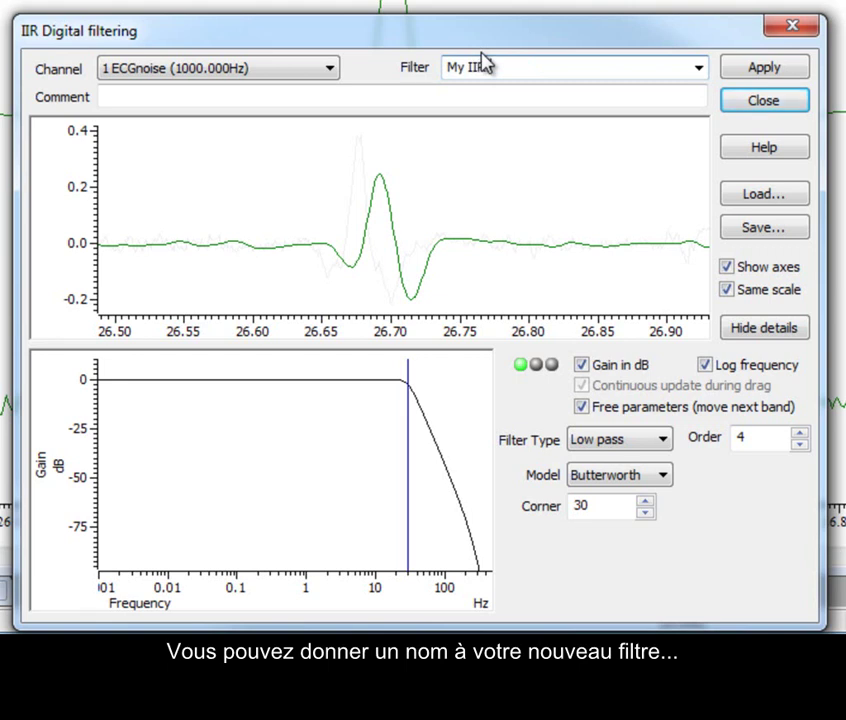
type("R low pass")
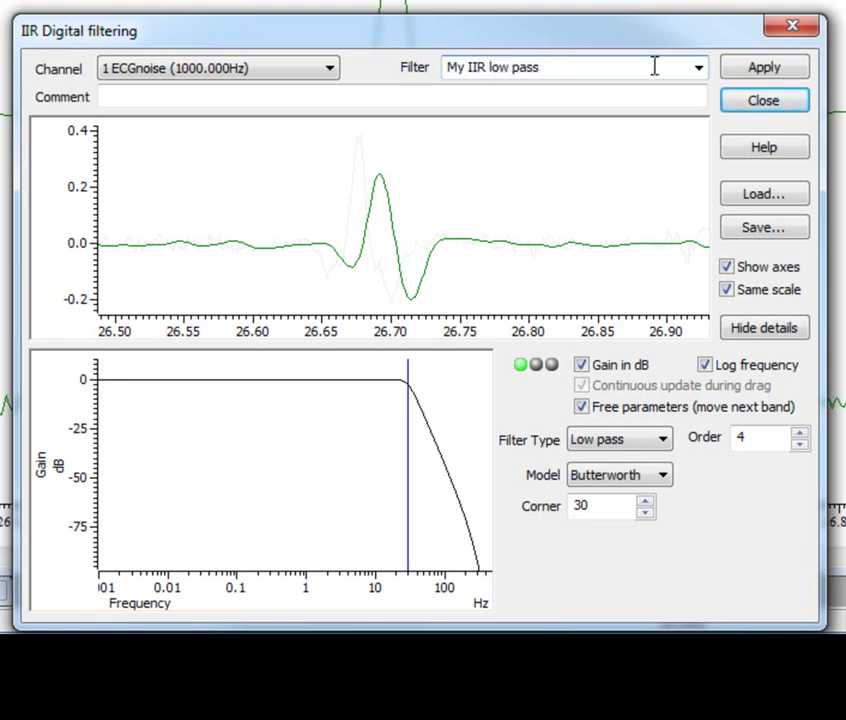
left_click(762, 68)
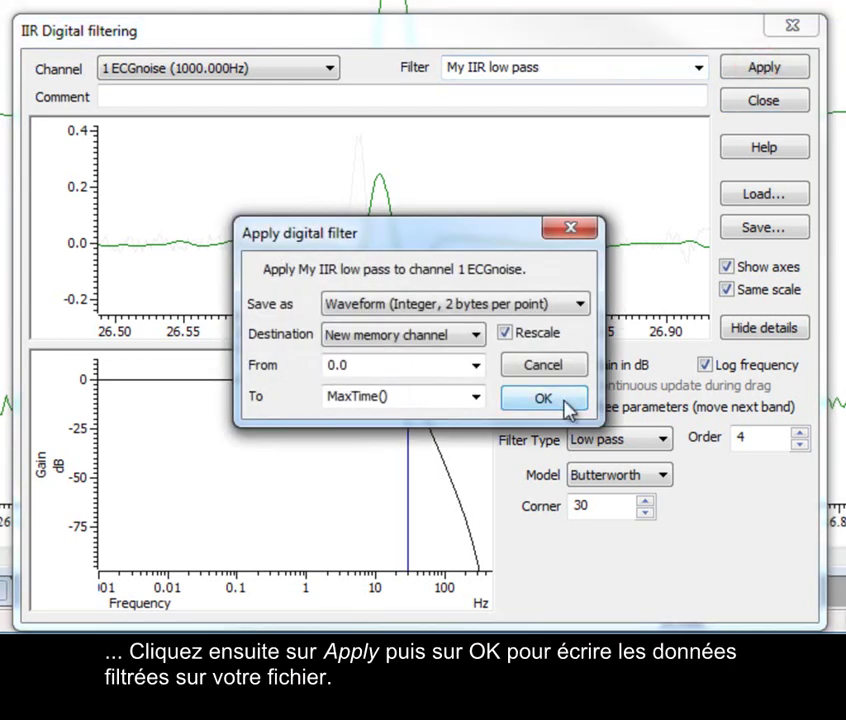
left_click(550, 400)
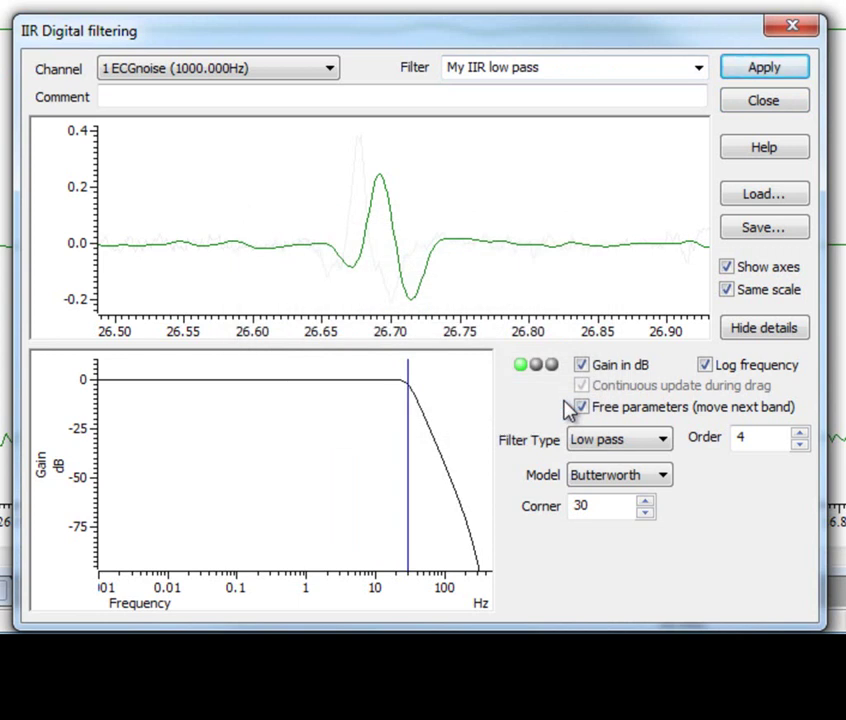
left_click(762, 100)
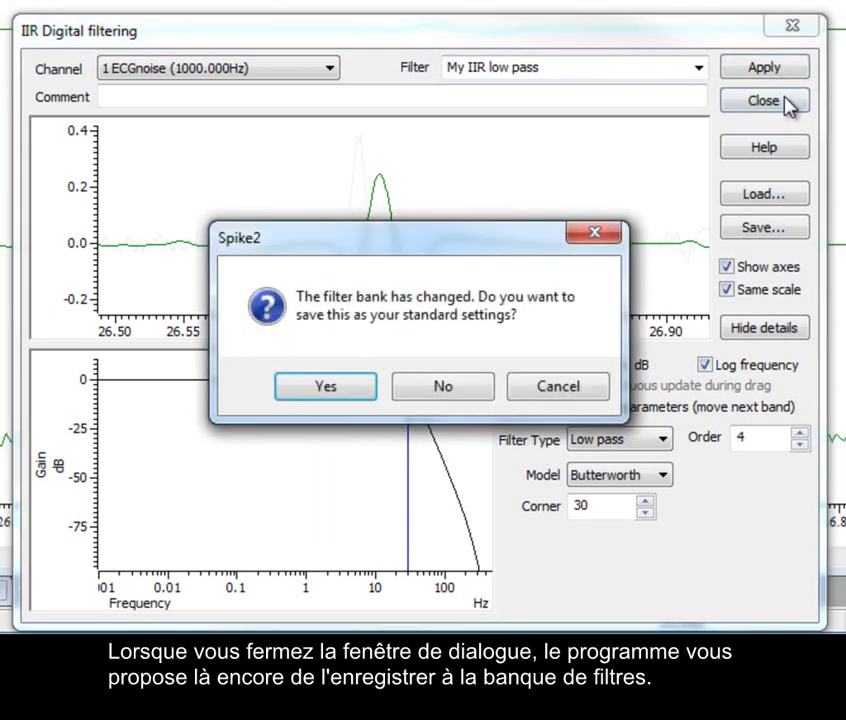
left_click(370, 432)
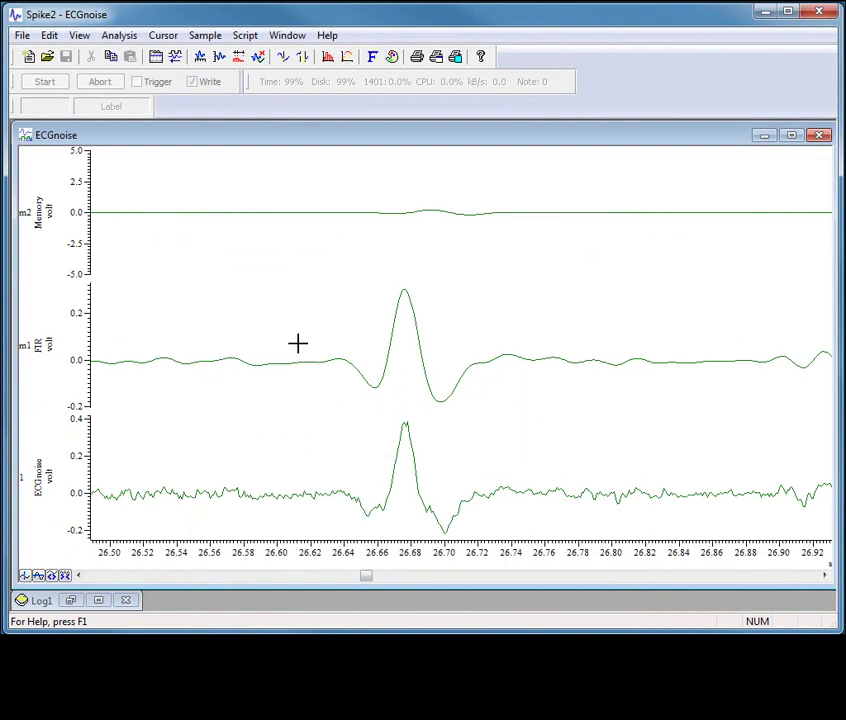
Optimise the Memory channel's y-axis range, then change its title to 'IIR'
double_click(83, 196)
left_click(343, 236)
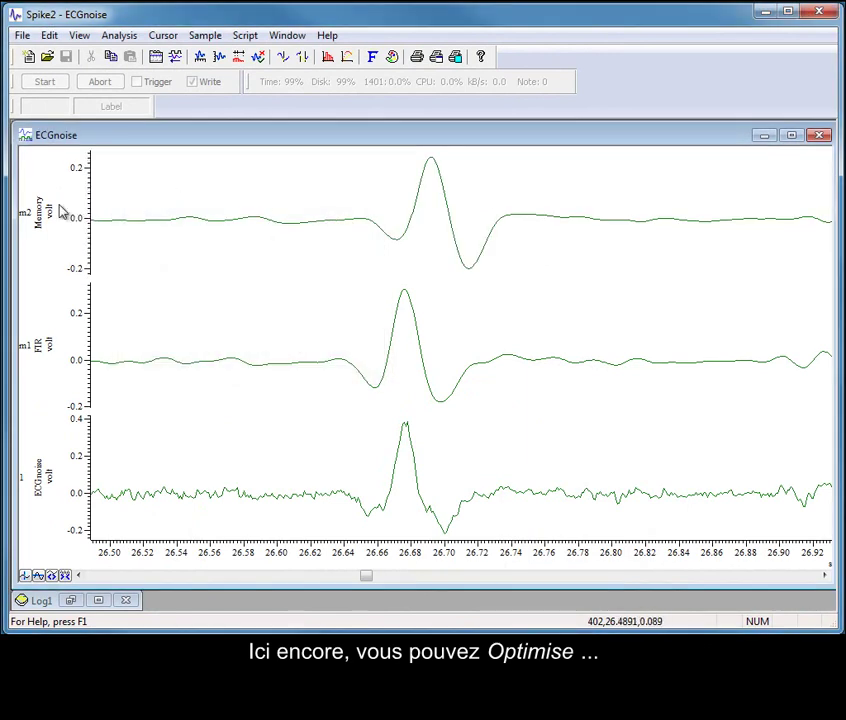
double_click(40, 213)
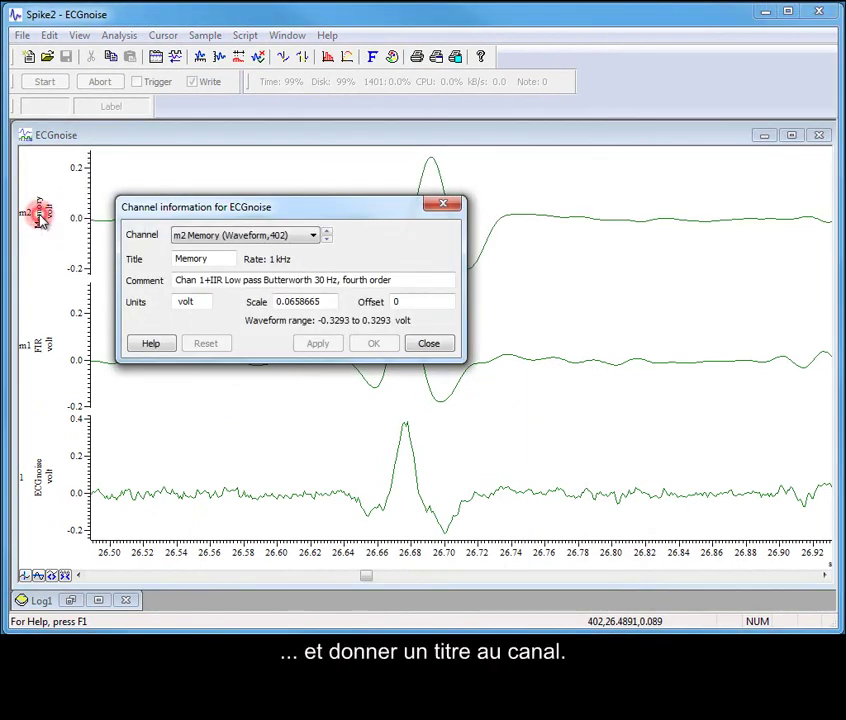
double_click(228, 258)
type("IIR")
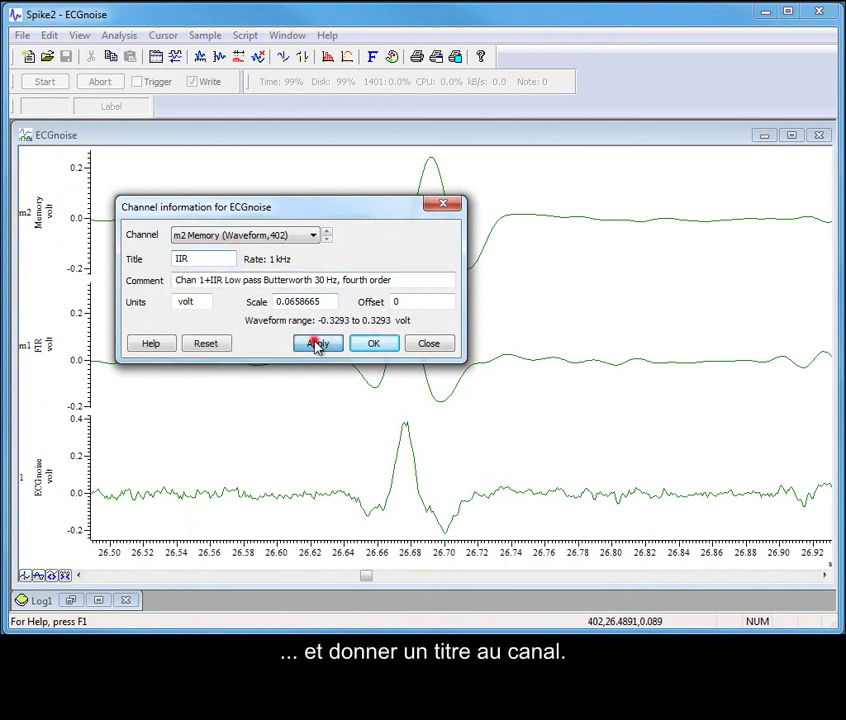
left_click(318, 344)
left_click(429, 343)
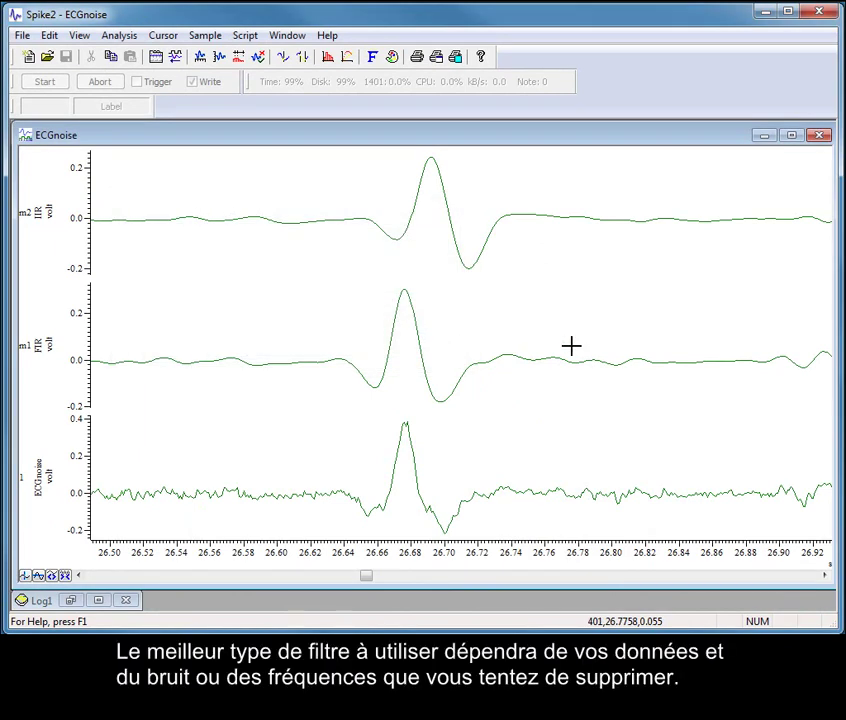